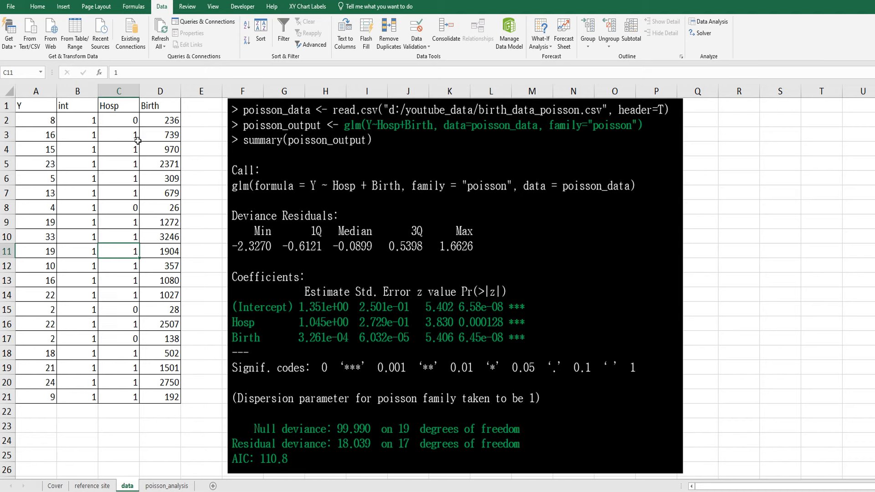
- Examine the Y, int, Hosp and Birth columns on the data sheet beside the R Poisson regression output
{"action": "left_click", "coordinate": [40, 90]}
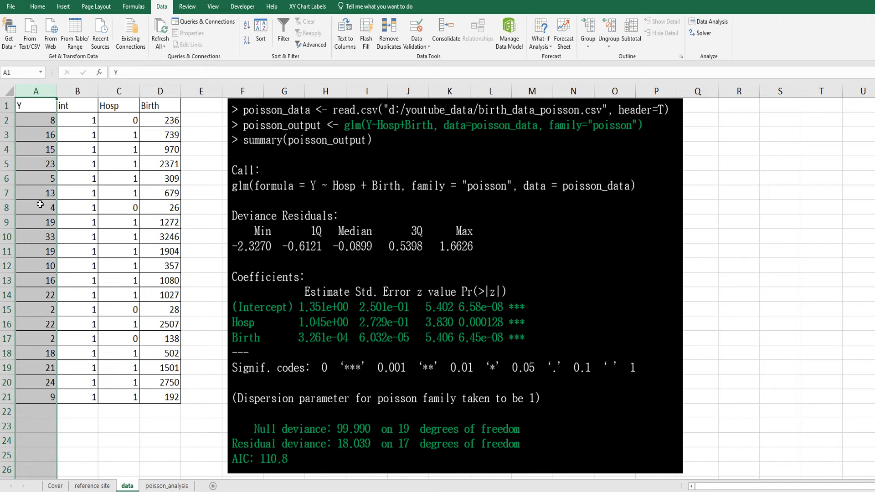
{"action": "left_click_drag", "start_coordinate": [118, 91], "coordinate": [160, 91]}
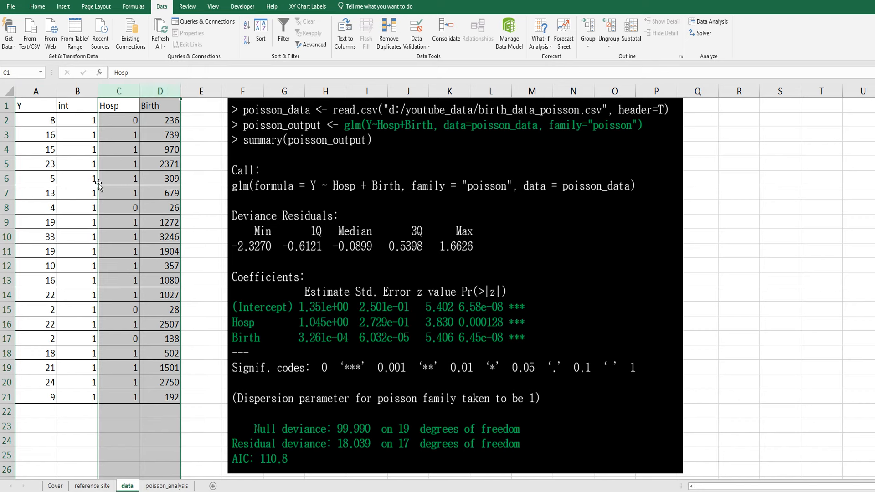
{"action": "left_click", "coordinate": [111, 109]}
{"action": "left_click", "coordinate": [139, 109]}
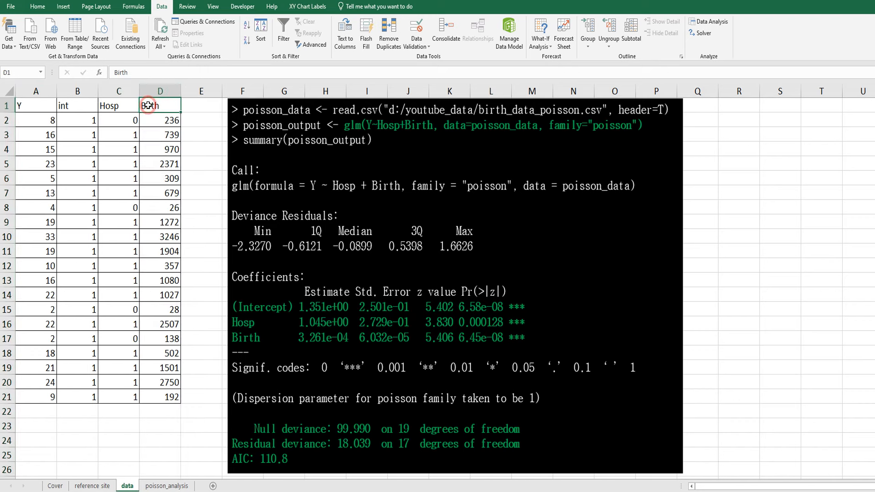
{"action": "left_click", "coordinate": [73, 94]}
{"action": "left_click", "coordinate": [111, 248]}
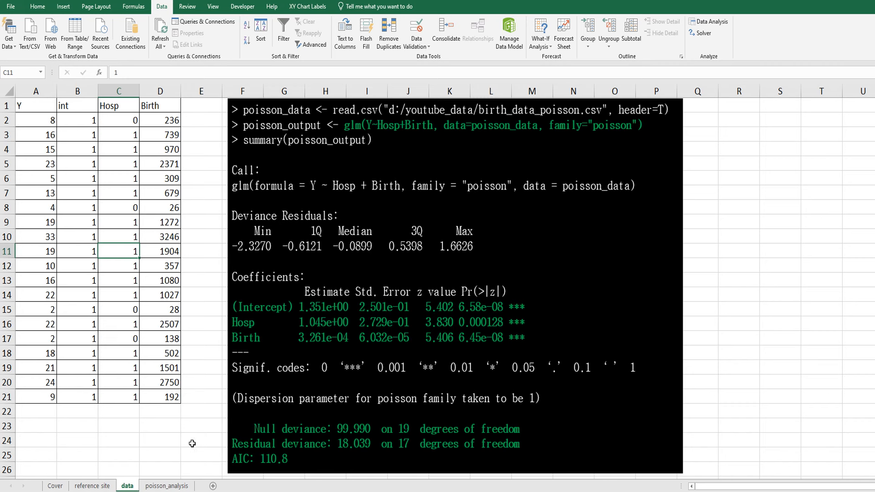
- Open the poisson_analysis worksheet
{"action": "left_click", "coordinate": [163, 486]}
{"action": "left_click", "coordinate": [199, 214]}
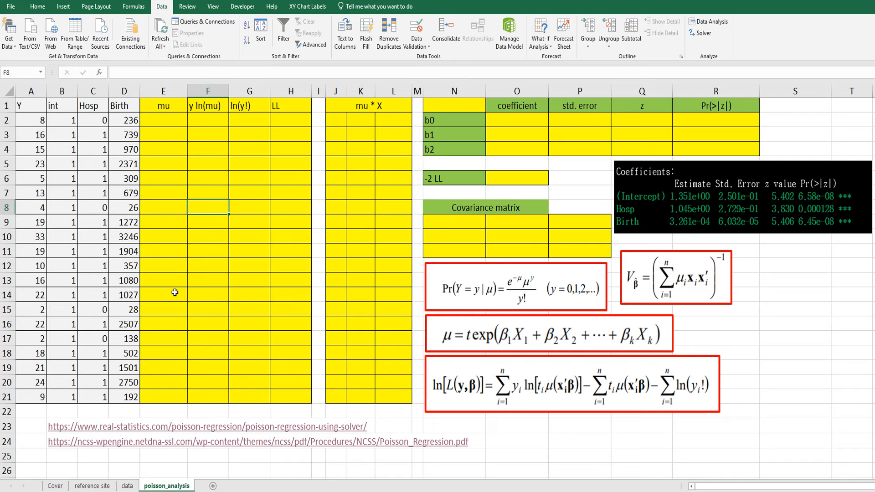
{"action": "left_click", "coordinate": [176, 219]}
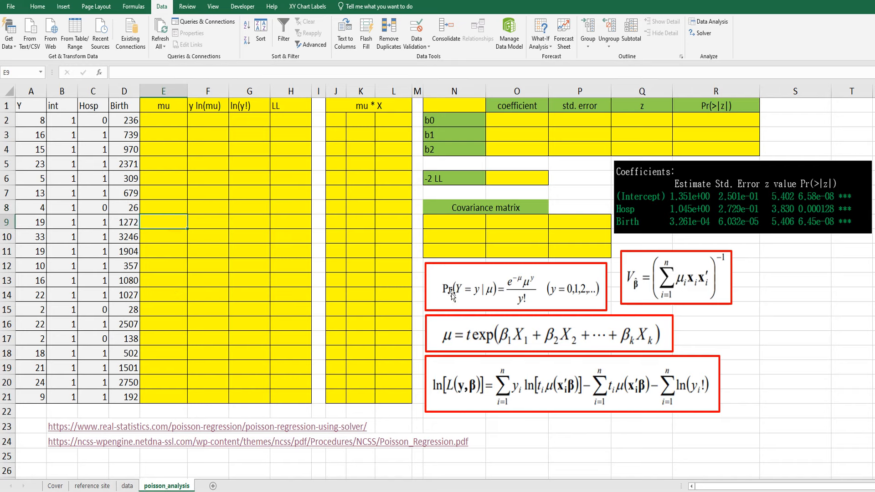
- Examine the Poisson probability and log-likelihood formula pictures below the covariance matrix table
{"action": "left_click", "coordinate": [497, 292]}
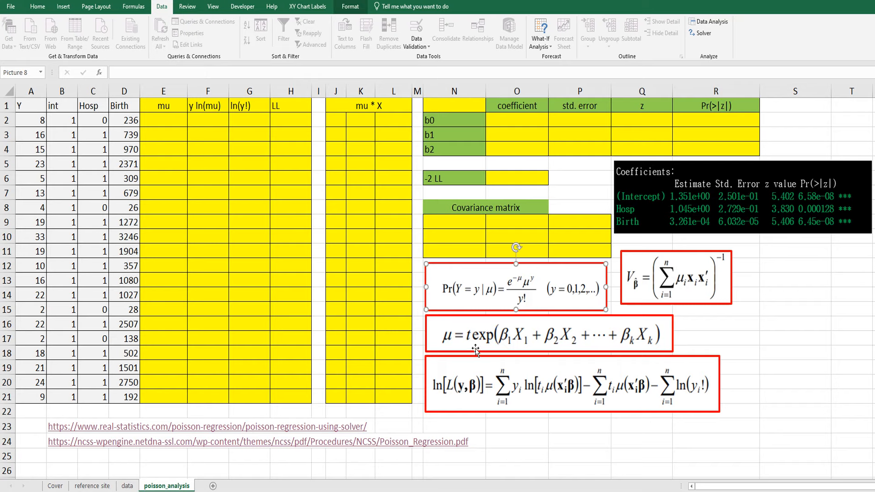
{"action": "left_click", "coordinate": [490, 385]}
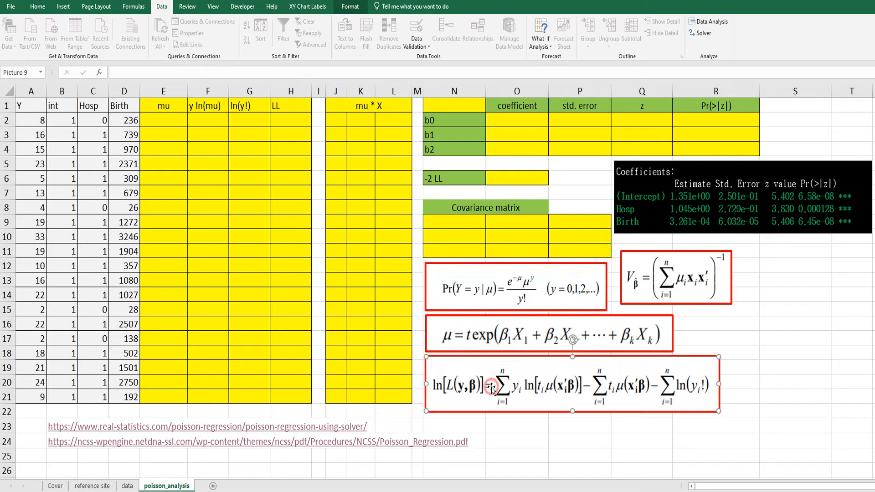
{"action": "left_click", "coordinate": [542, 439]}
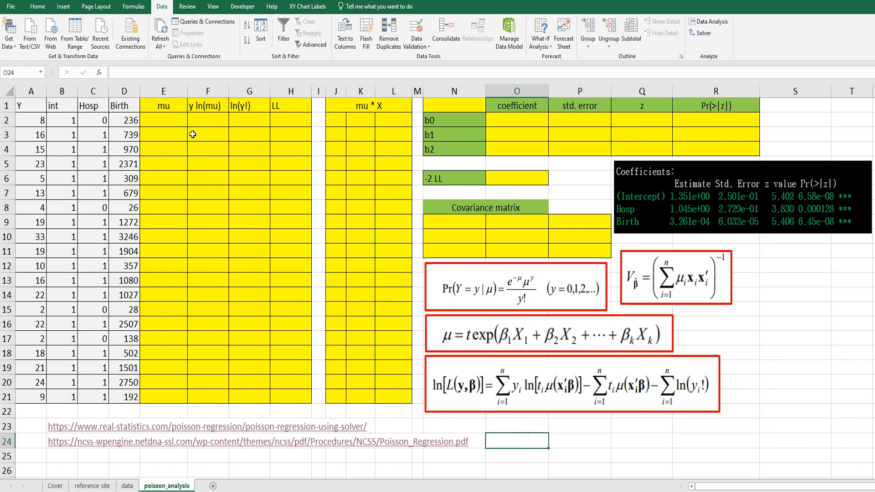
- Enter the mu formula =EXP($O$2+$O$3*C2+$O$4*D2) in cell E2, with absolute references to the three coefficients
{"action": "left_click", "coordinate": [174, 120]}
{"action": "type", "text": "=e"}
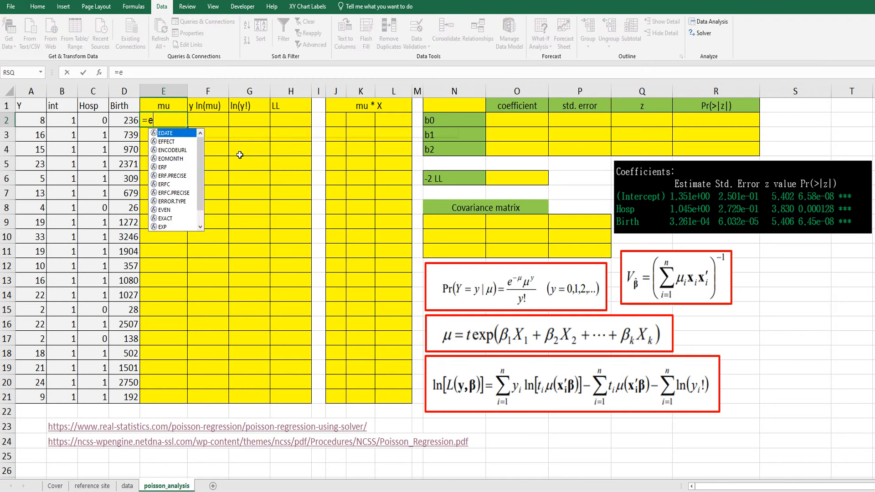
{"action": "type", "text": "xp("}
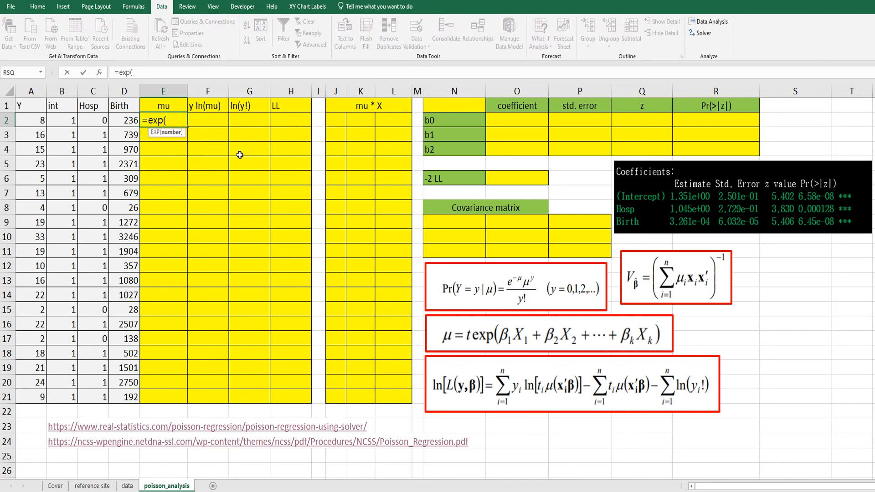
{"action": "left_click", "coordinate": [512, 121]}
{"action": "key", "text": "F4"}
{"action": "type", "text": "+"}
{"action": "left_click", "coordinate": [529, 136]}
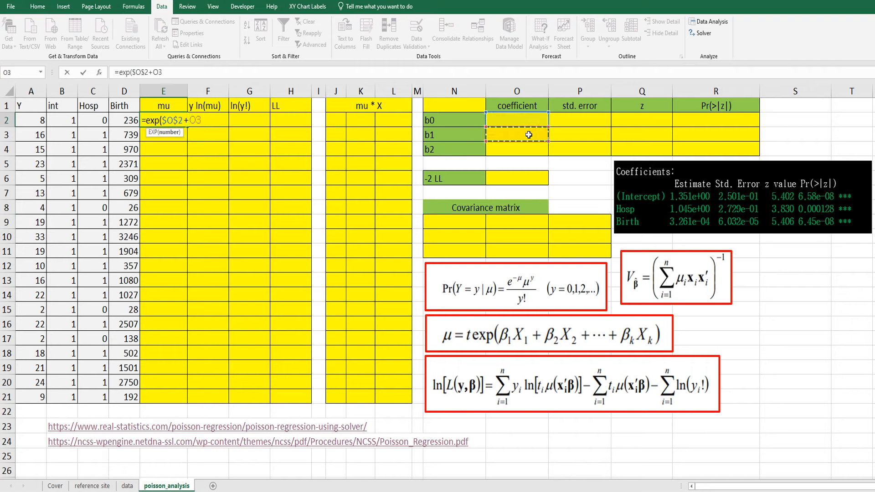
{"action": "key", "text": "F4"}
{"action": "type", "text": "*"}
{"action": "left_click", "coordinate": [97, 125]}
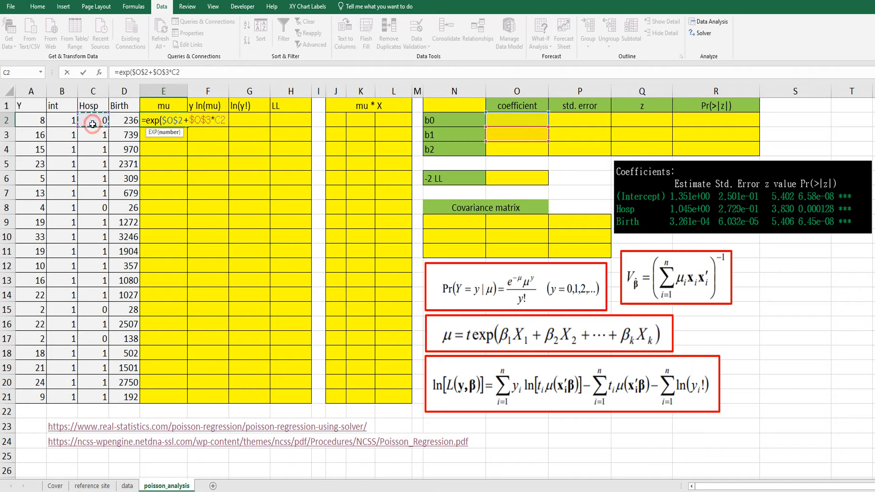
{"action": "type", "text": "+"}
{"action": "left_click", "coordinate": [517, 148]}
{"action": "key", "text": "F4"}
{"action": "type", "text": "*"}
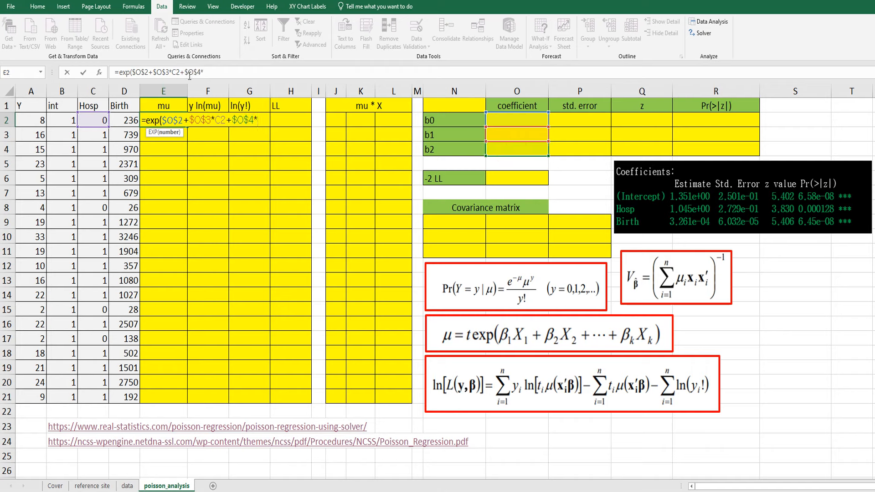
{"action": "left_click", "coordinate": [125, 121]}
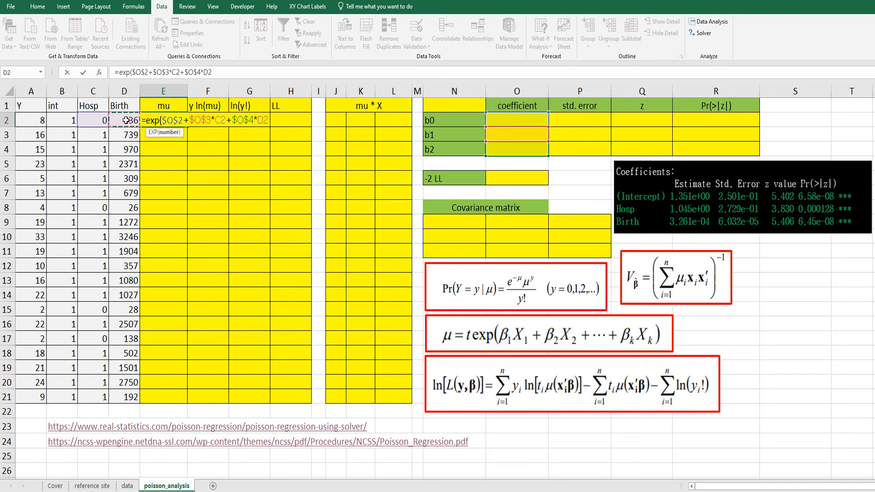
{"action": "type", "text": ")"}
{"action": "key", "text": "Return"}
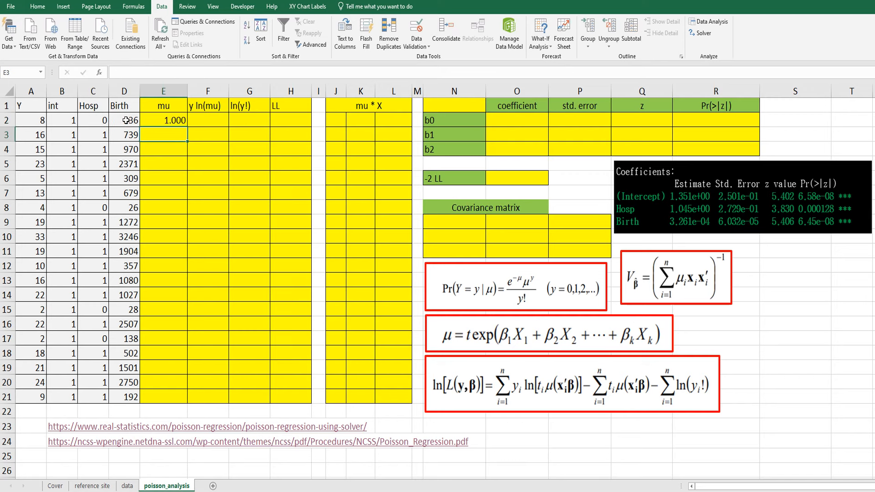
- Fill the mu formula from E2 down through row 21
{"action": "left_click", "coordinate": [150, 121]}
{"action": "double_click", "coordinate": [187, 127]}
{"action": "left_click", "coordinate": [166, 152]}
- Enter 0 as the starting coefficient for b0, b1 and b2 in cells O2 to O4
{"action": "left_click", "coordinate": [511, 120]}
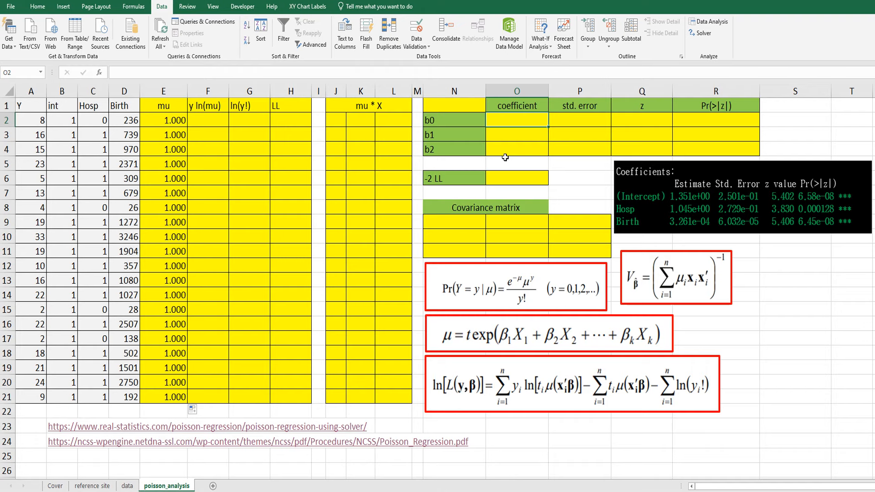
{"action": "type", "text": "0"}
{"action": "key", "text": "Return"}
{"action": "type", "text": "00000000"}
{"action": "key", "text": "Return"}
{"action": "type", "text": "0000000"}
{"action": "key", "text": "Return"}
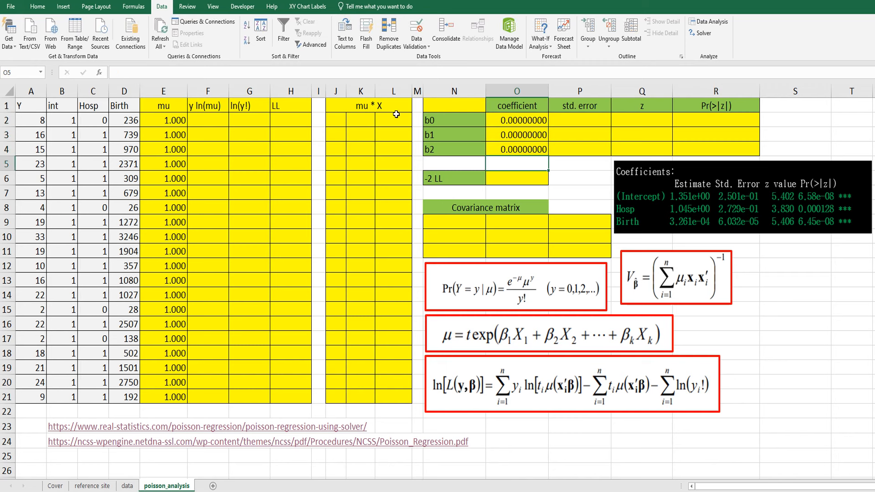
- Compute y ln(mu) with =A2*LN(E2) in cell F2 and fill it down through row 21
{"action": "left_click", "coordinate": [205, 122]}
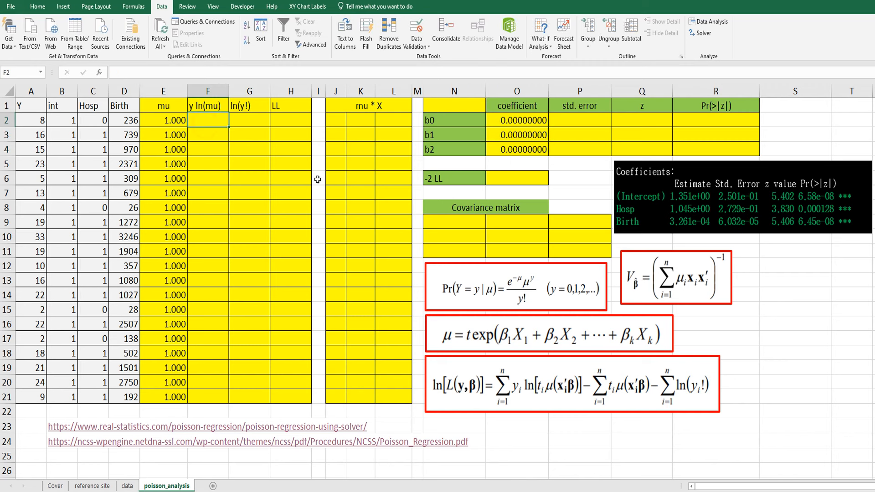
{"action": "type", "text": "="}
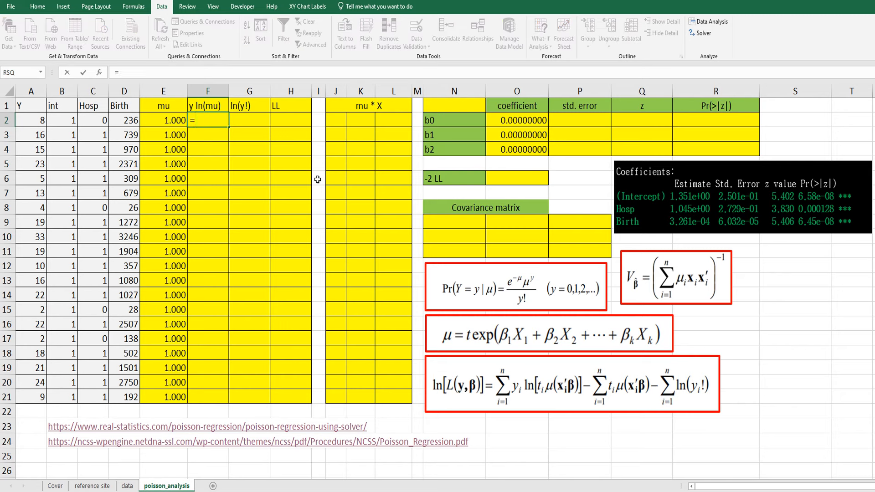
{"action": "left_click", "coordinate": [35, 122]}
{"action": "type", "text": "*ln"}
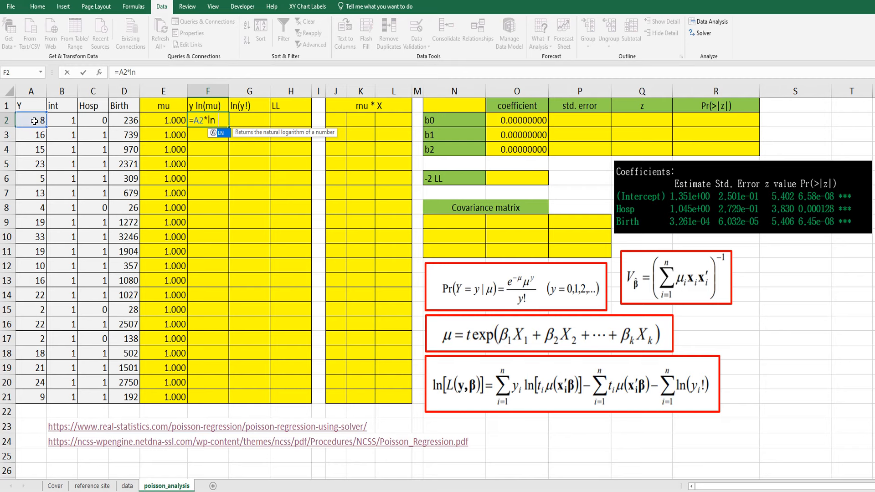
{"action": "type", "text": "("}
{"action": "left_click", "coordinate": [169, 117]}
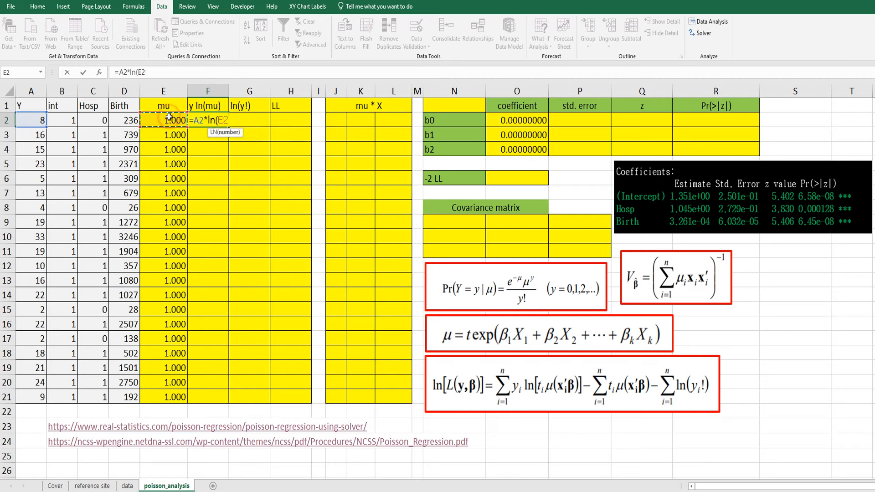
{"action": "key", "text": "Return"}
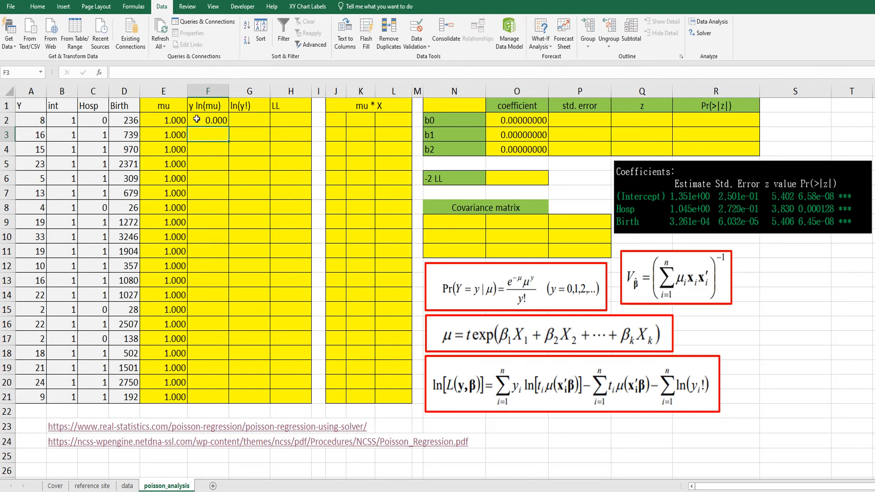
{"action": "left_click", "coordinate": [190, 119]}
{"action": "double_click", "coordinate": [228, 126]}
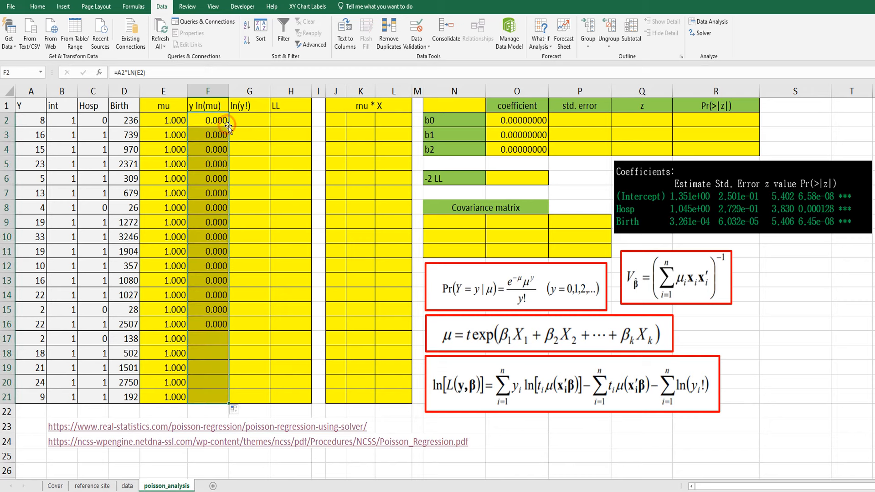
- Compute ln(y!) with =LN(FACT(A2)) in cell G2 and fill it down through row 21
{"action": "left_click", "coordinate": [253, 121]}
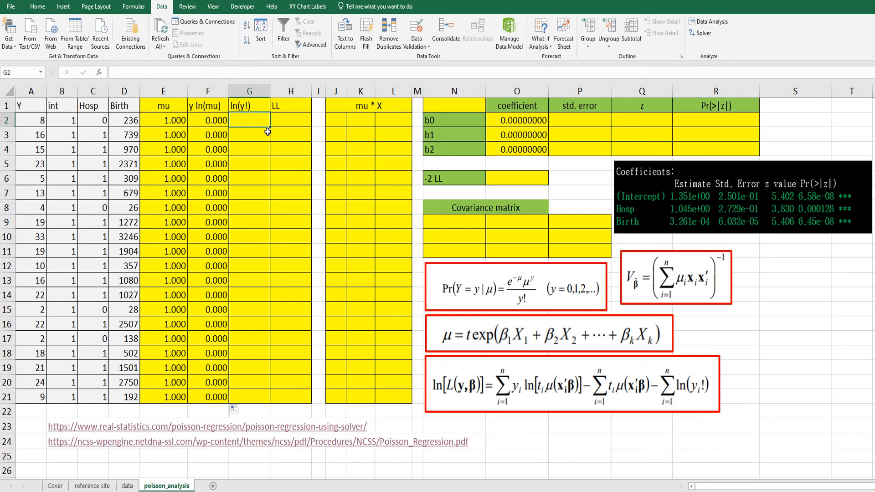
{"action": "type", "text": "=ln"}
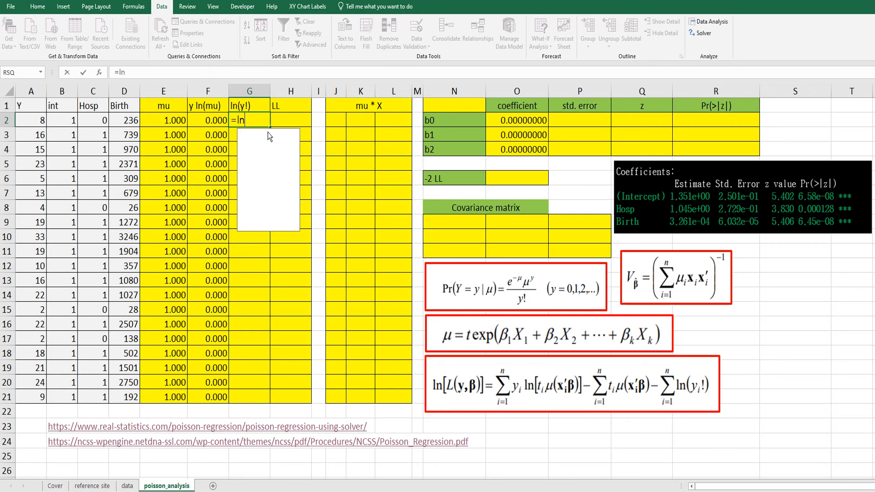
{"action": "type", "text": "(fact"}
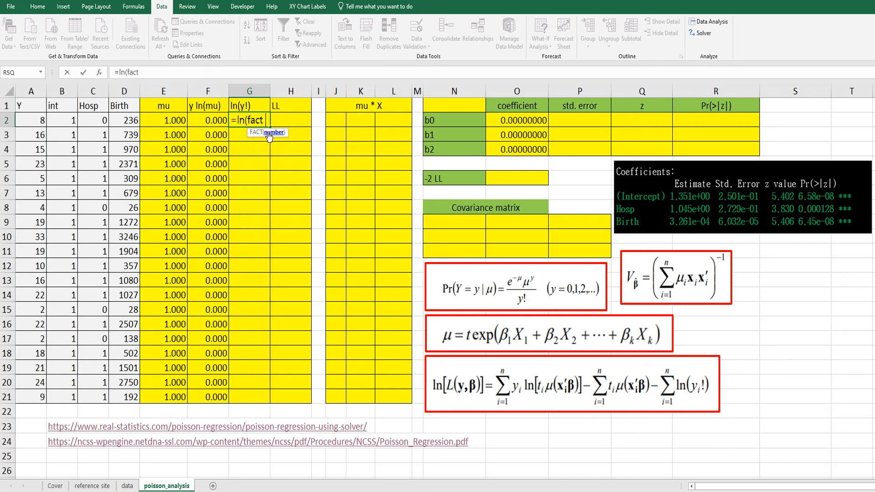
{"action": "left_click", "coordinate": [41, 119]}
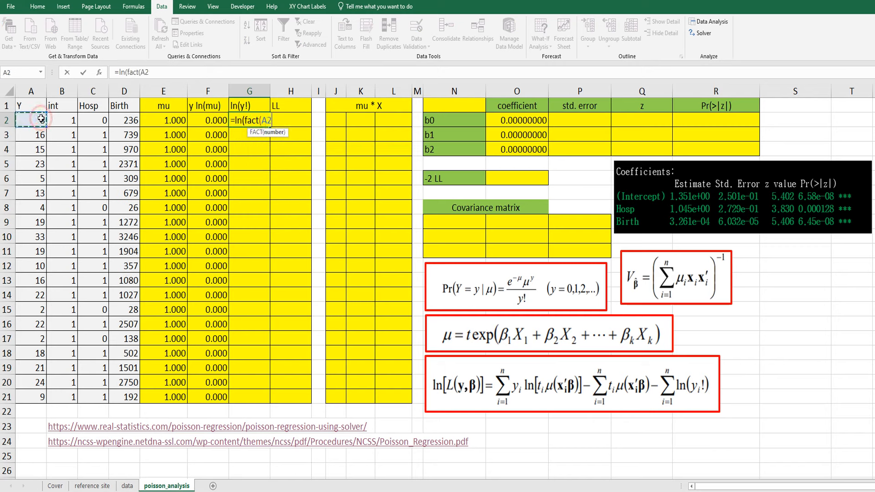
{"action": "type", "text": ")"}
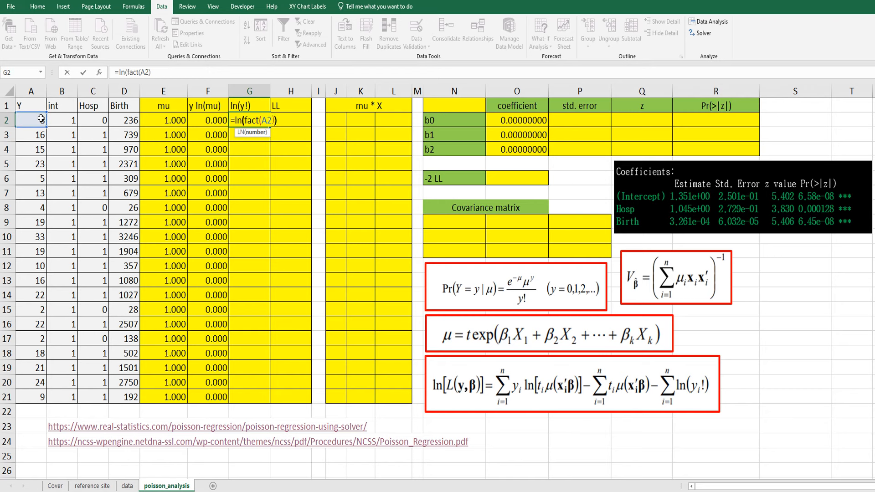
{"action": "key", "text": "Return"}
{"action": "left_click", "coordinate": [243, 121]}
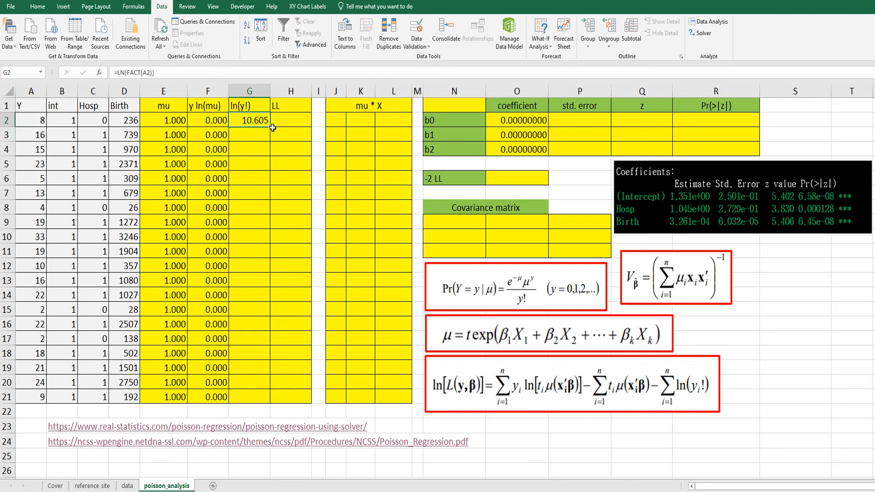
{"action": "double_click", "coordinate": [269, 127]}
{"action": "left_click", "coordinate": [256, 165]}
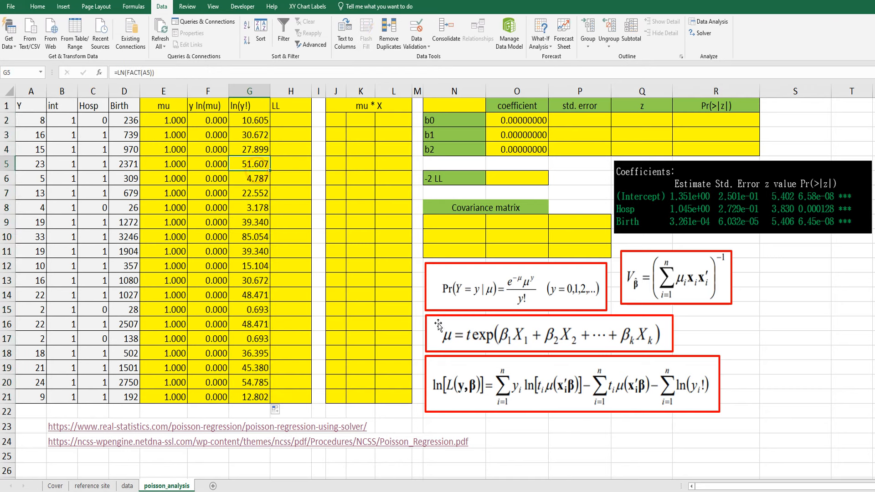
- Compute the log-likelihood with =F2-E2-G2 in cell H2 and fill it down through row 21
{"action": "double_click", "coordinate": [288, 120]}
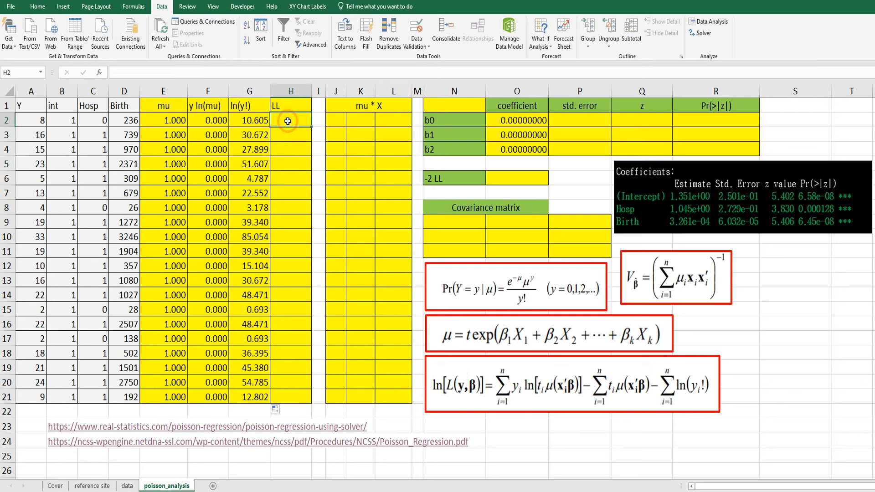
{"action": "type", "text": "="}
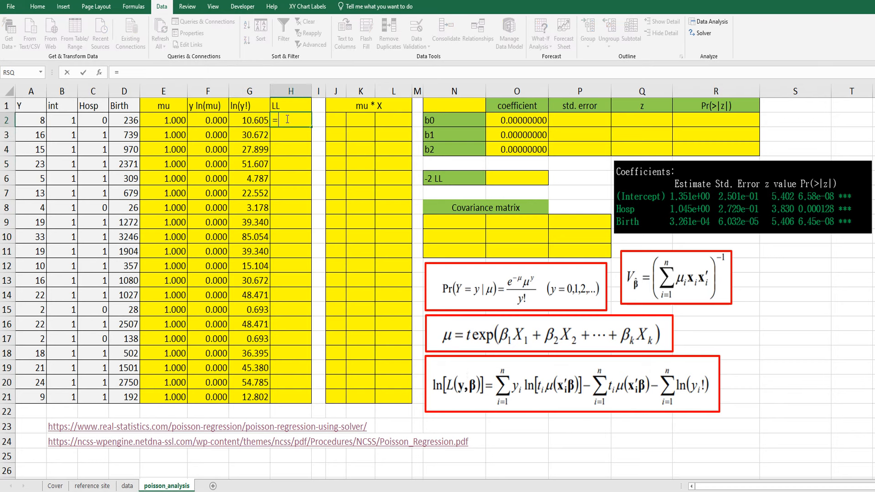
{"action": "left_click", "coordinate": [216, 120]}
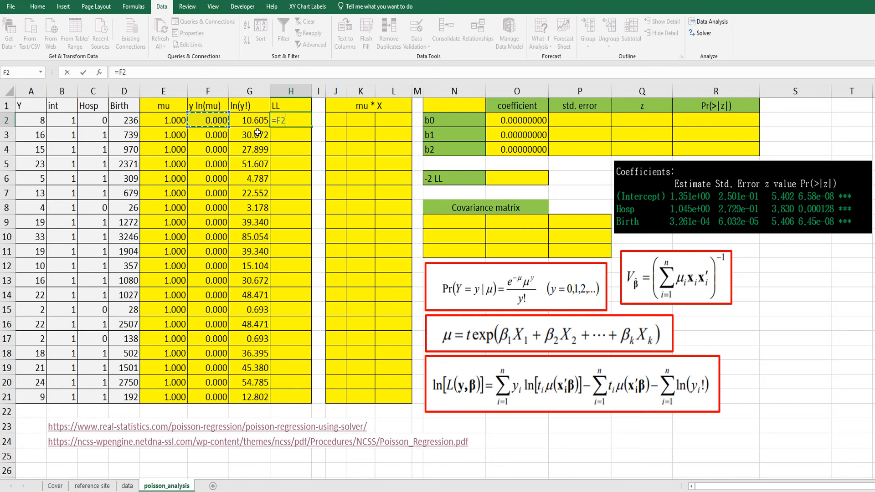
{"action": "type", "text": "-"}
{"action": "left_click", "coordinate": [163, 122]}
{"action": "type", "text": "-"}
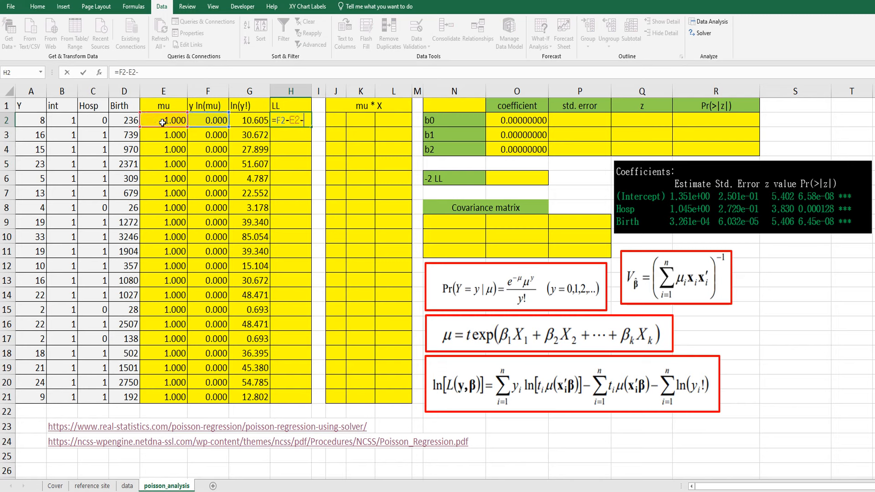
{"action": "left_click", "coordinate": [245, 121]}
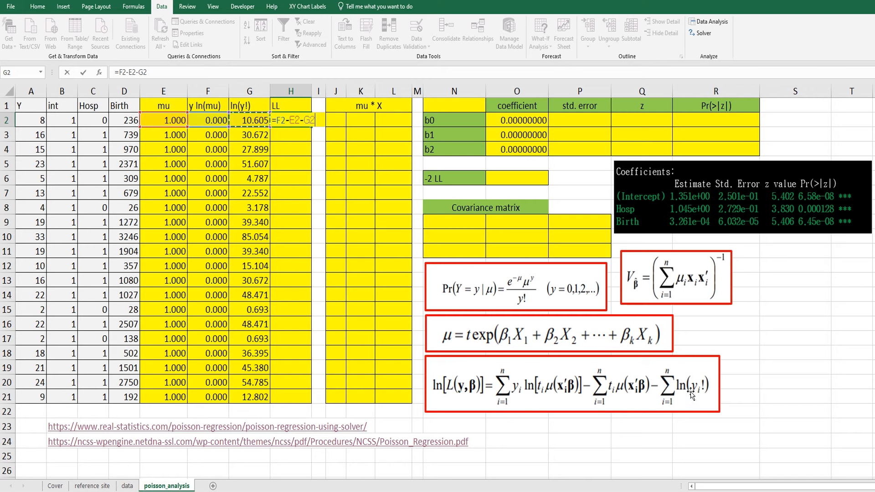
{"action": "key", "text": "Return"}
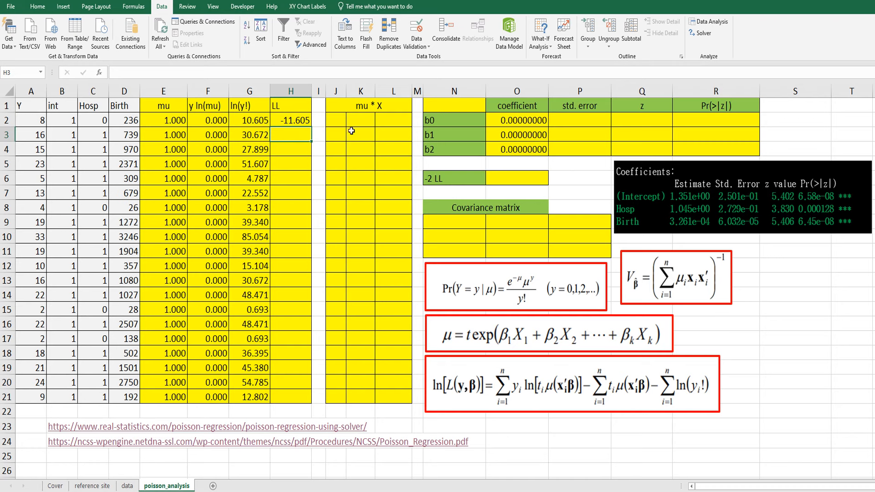
{"action": "left_click", "coordinate": [304, 117]}
{"action": "double_click", "coordinate": [311, 127]}
{"action": "left_click", "coordinate": [299, 180]}
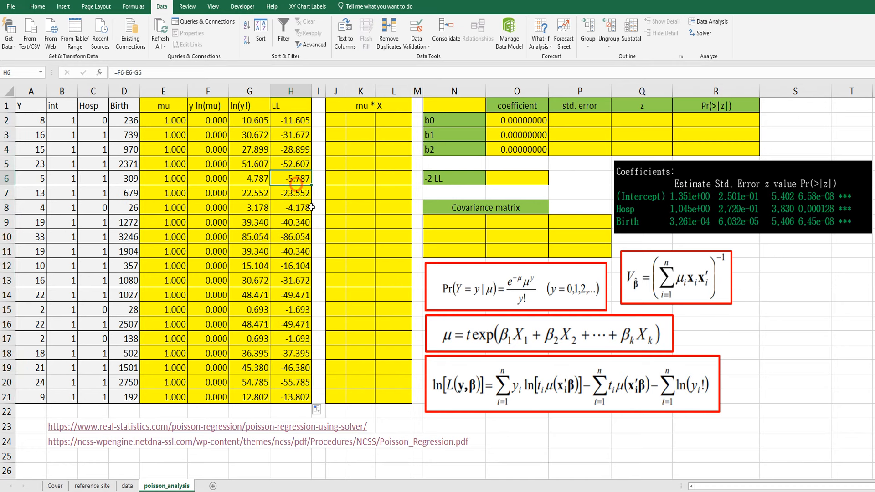
- Compute -2 LL in cell O6 with =-2*SUM(H2:H21)
{"action": "left_click", "coordinate": [506, 179]}
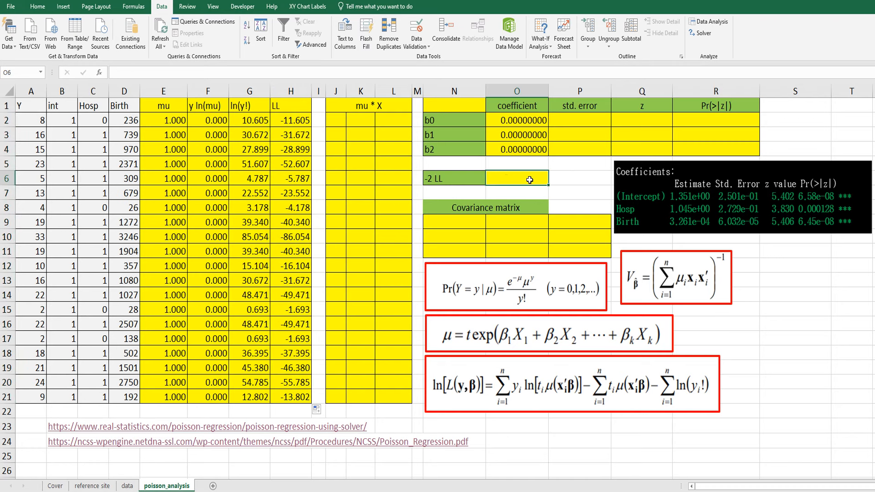
{"action": "type", "text": "="}
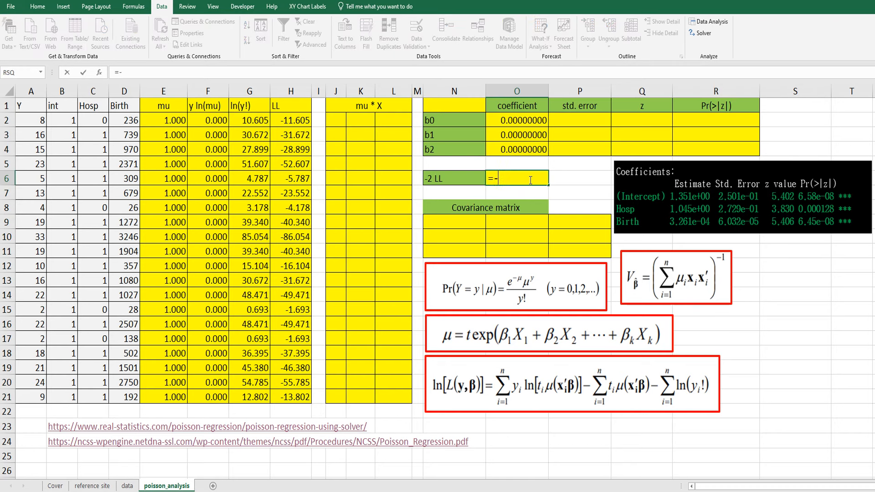
{"action": "type", "text": "-2*sum("}
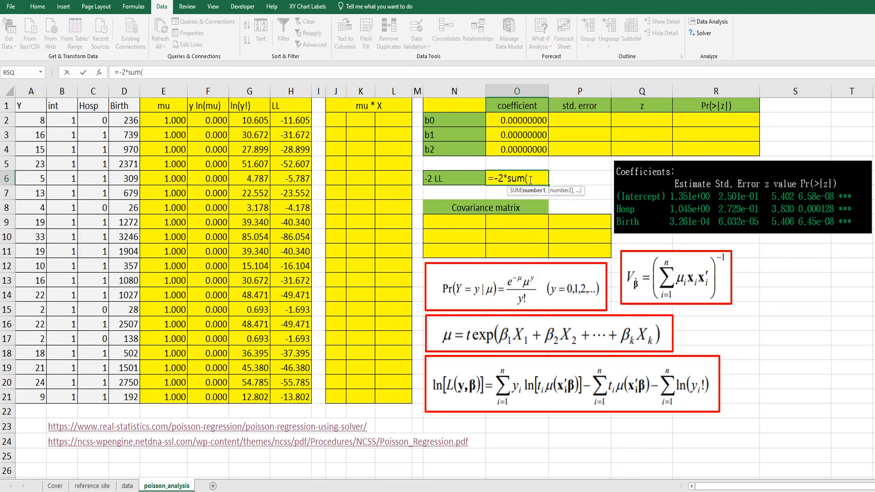
{"action": "left_click_drag", "start_coordinate": [289, 120], "coordinate": [290, 396]}
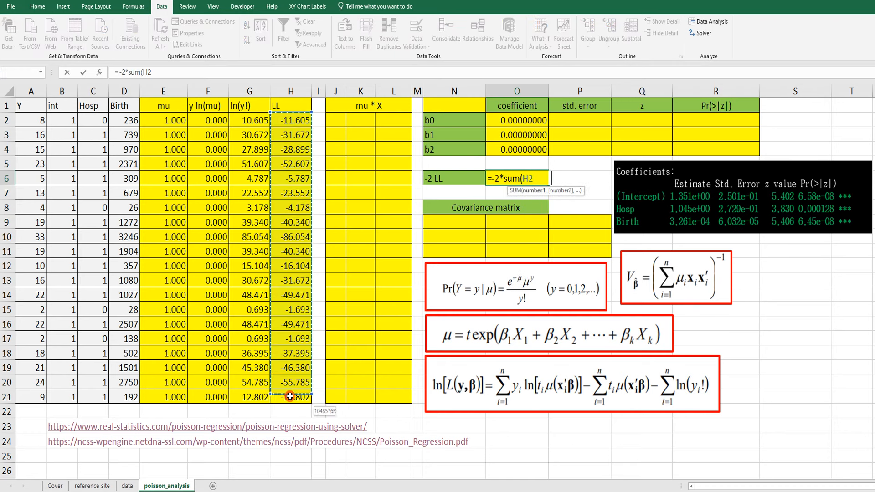
{"action": "key", "text": "ctrl+Return"}
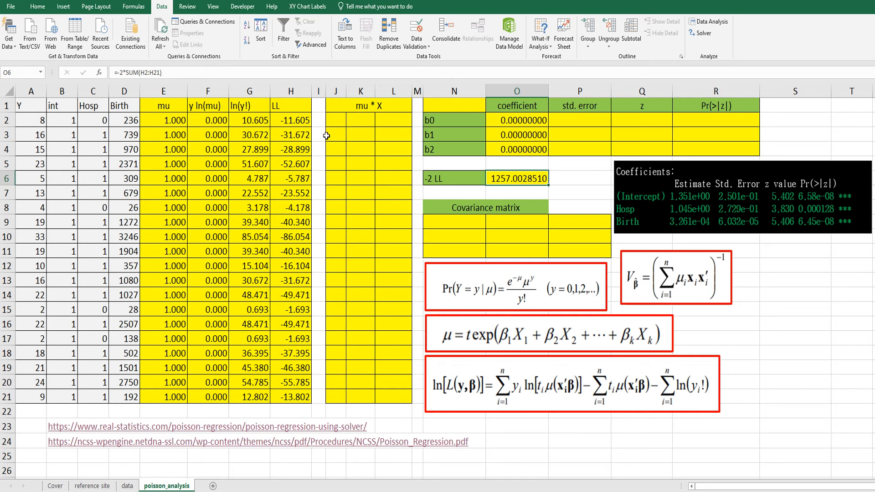
- Run Solver to minimize O6 by changing the coefficients in O2:O4, and keep the solution
{"action": "left_click", "coordinate": [704, 33]}
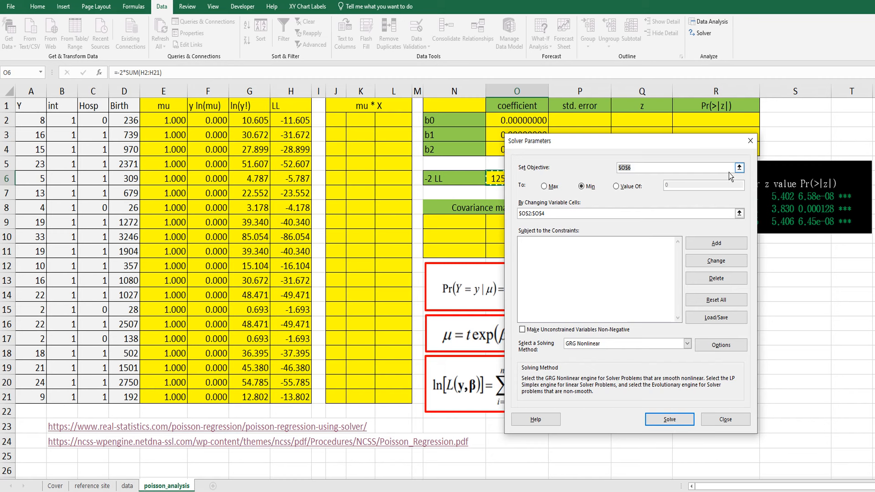
{"action": "left_click", "coordinate": [740, 169]}
{"action": "left_click", "coordinate": [522, 180]}
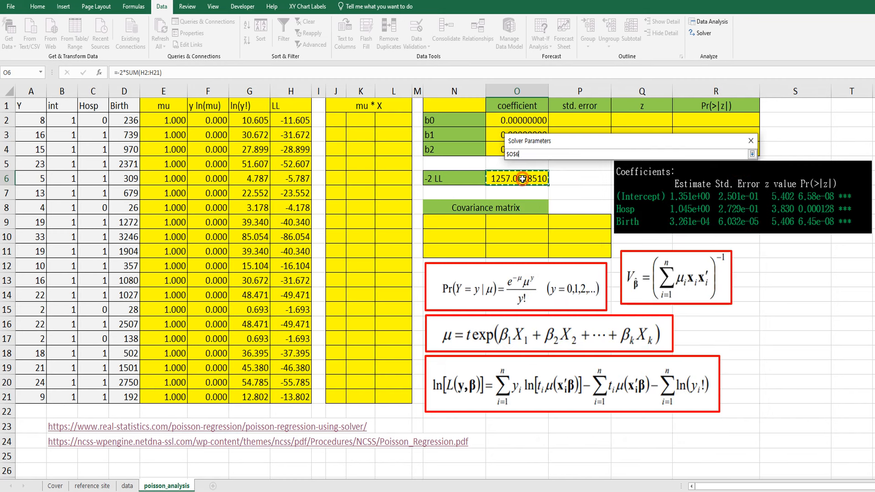
{"action": "left_click", "coordinate": [753, 155]}
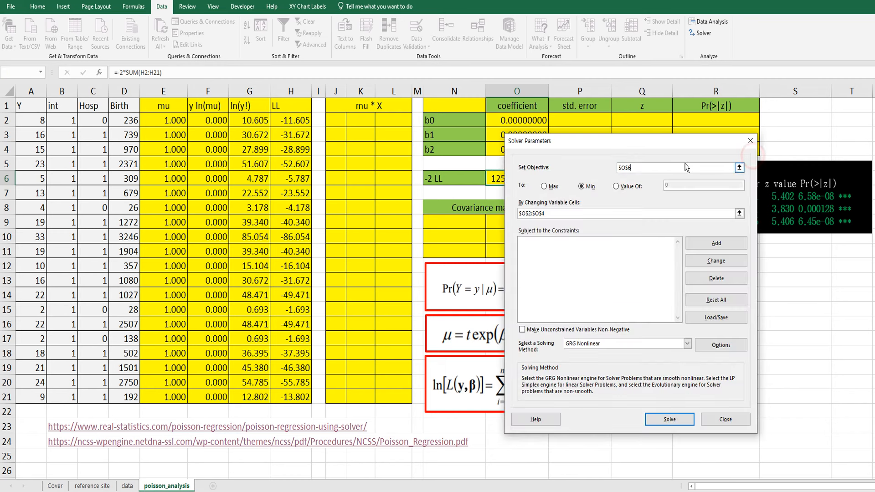
{"action": "left_click", "coordinate": [739, 213]}
{"action": "left_click", "coordinate": [672, 420]}
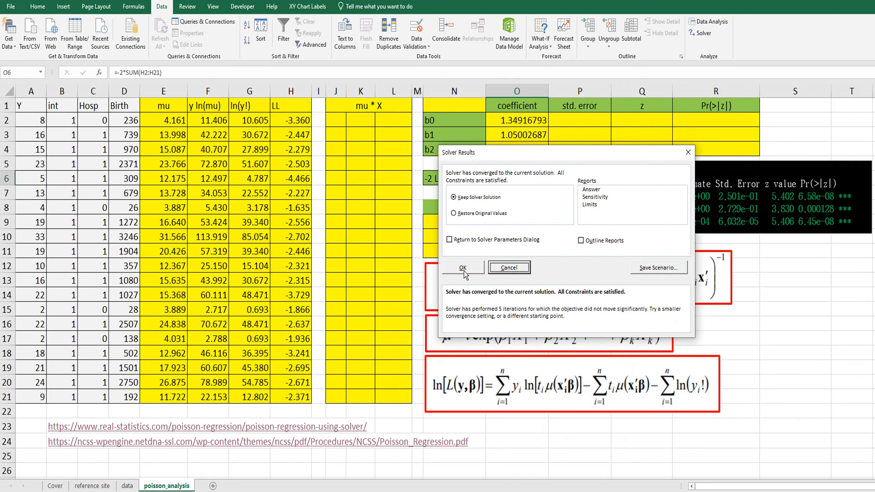
{"action": "left_click", "coordinate": [463, 269]}
{"action": "left_click", "coordinate": [577, 190]}
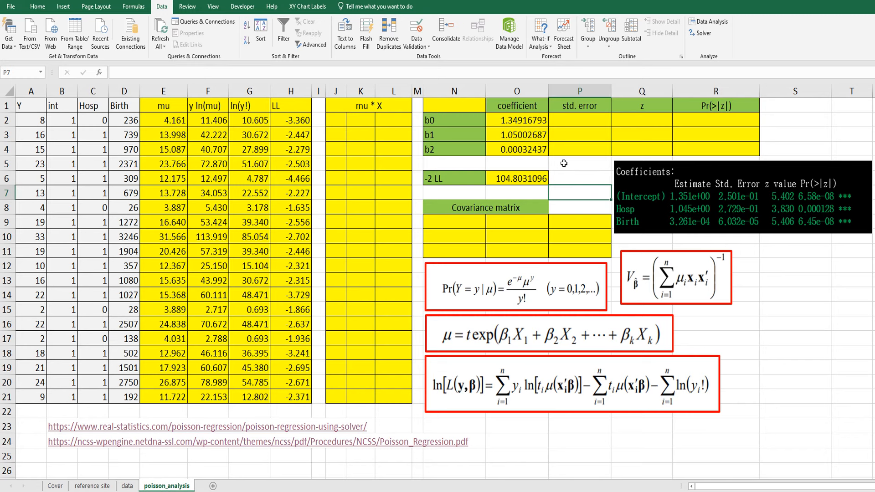
- Run Solver again with the same objective and variable cells to refine the coefficients, and keep the new solution
{"action": "left_click", "coordinate": [514, 132]}
{"action": "left_click", "coordinate": [705, 33]}
{"action": "left_click_drag", "start_coordinate": [627, 143], "coordinate": [343, 108]}
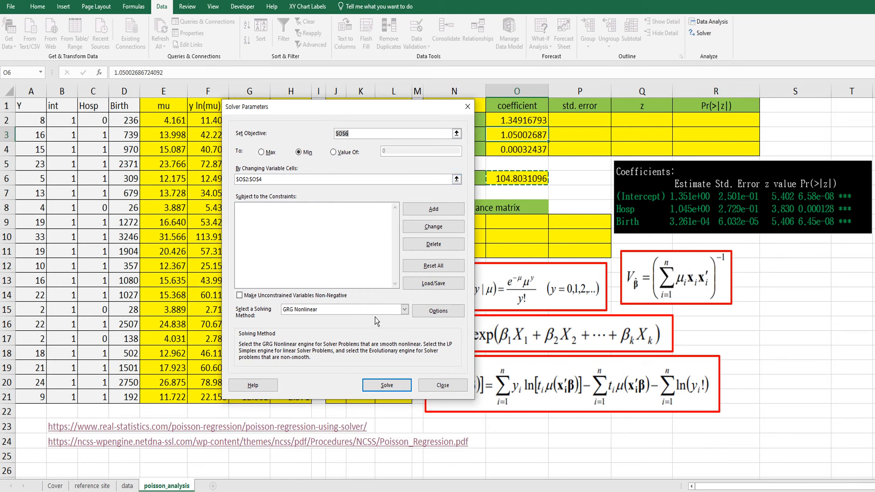
{"action": "left_click", "coordinate": [387, 386]}
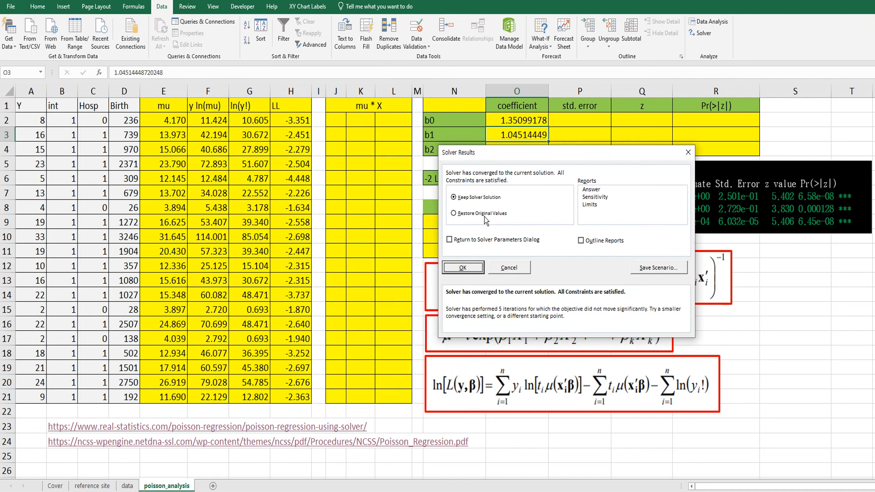
{"action": "left_click", "coordinate": [472, 269]}
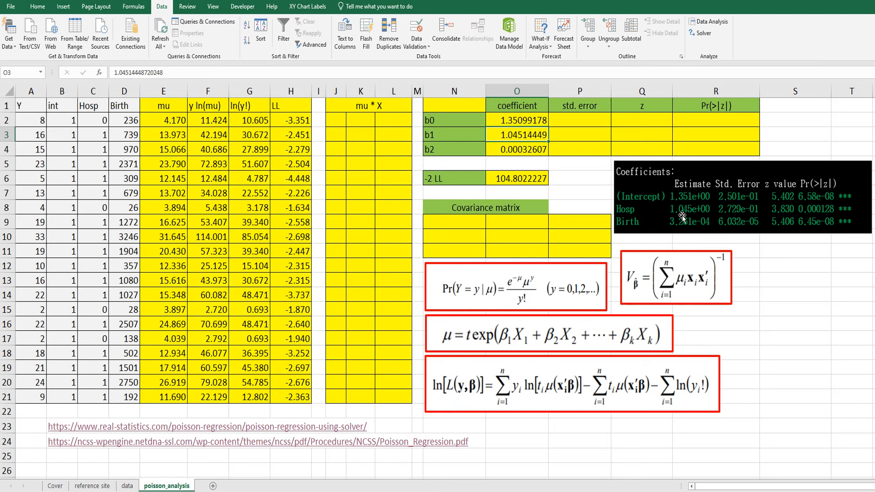
{"action": "left_click", "coordinate": [568, 197]}
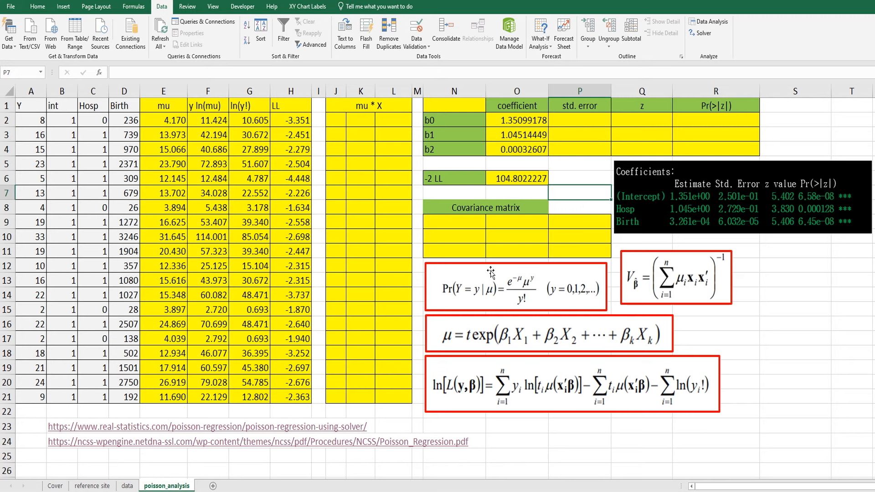
{"action": "left_click_drag", "start_coordinate": [635, 277], "coordinate": [641, 274]}
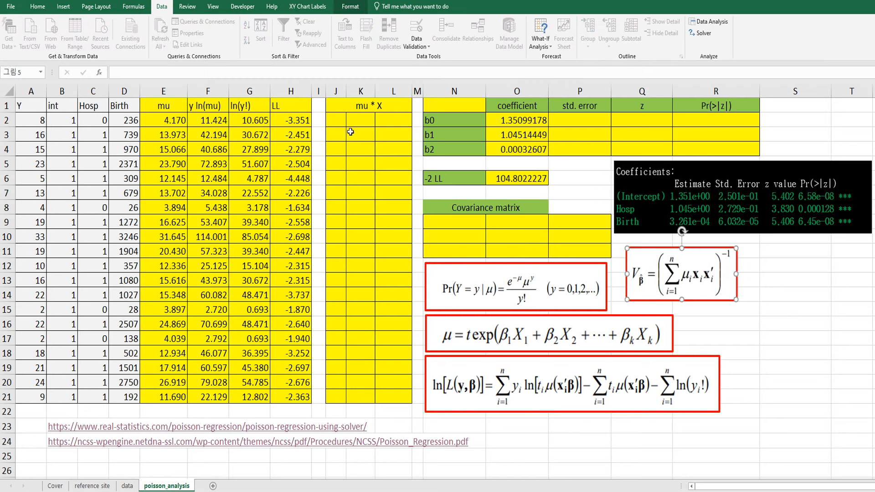
- Enter the first mu * X product in cell J2 as =$E2*B2, keeping the mu column absolute
{"action": "left_click", "coordinate": [335, 122]}
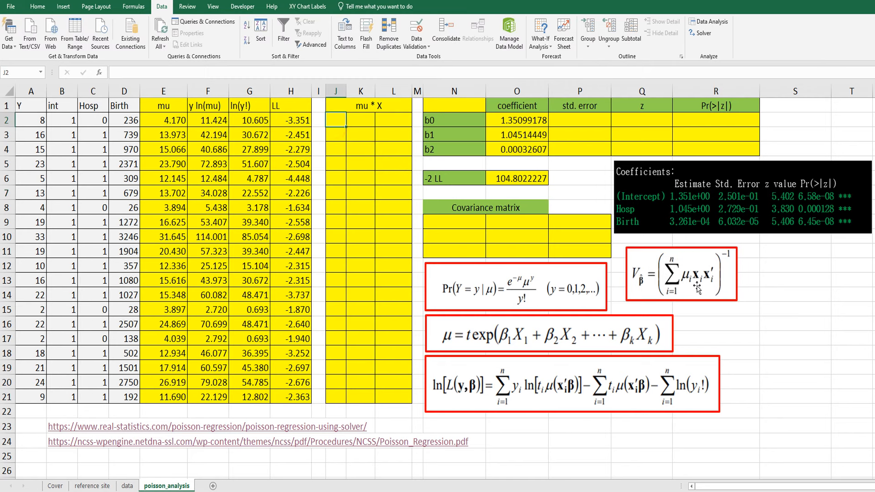
{"action": "type", "text": "="}
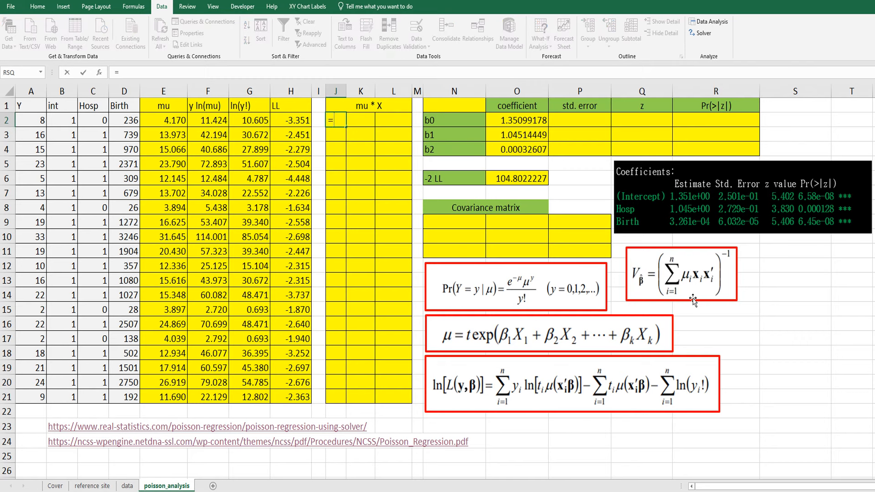
{"action": "left_click", "coordinate": [159, 121]}
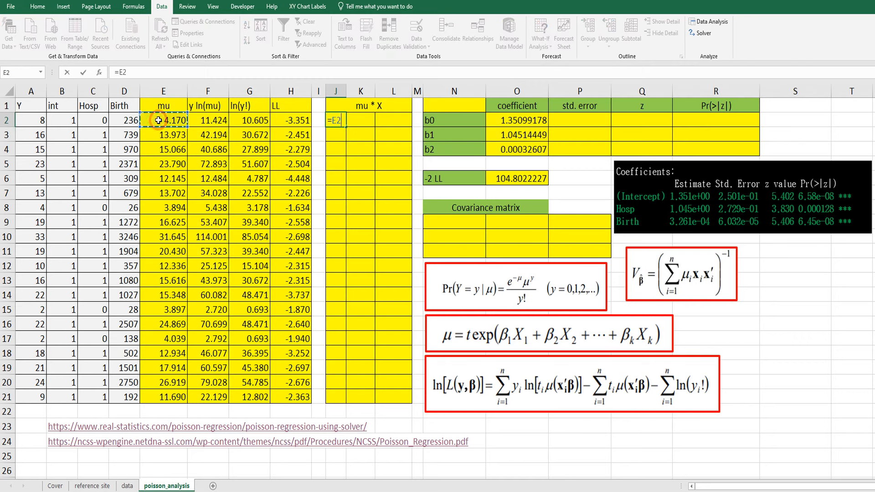
{"action": "key", "text": "F4"}
{"action": "key", "text": "F4"}
{"action": "key", "text": "F4"}
{"action": "type", "text": "*"}
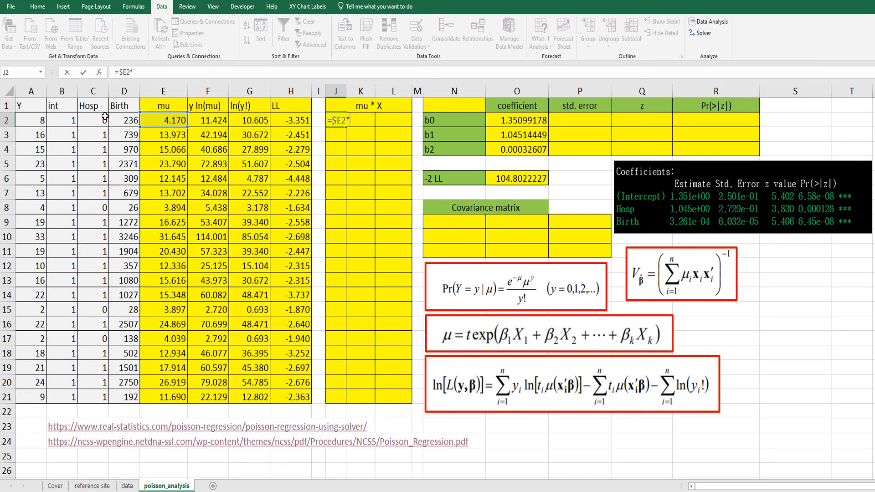
{"action": "left_click", "coordinate": [66, 121]}
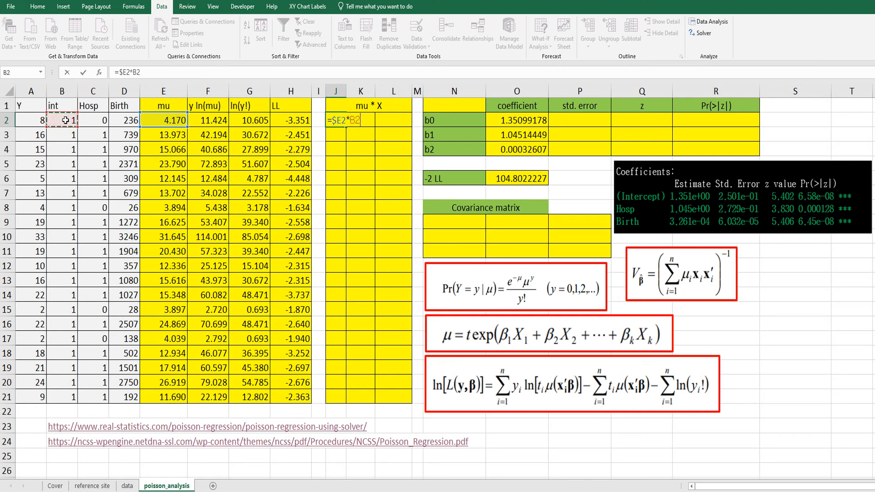
{"action": "key", "text": "ctrl+Return"}
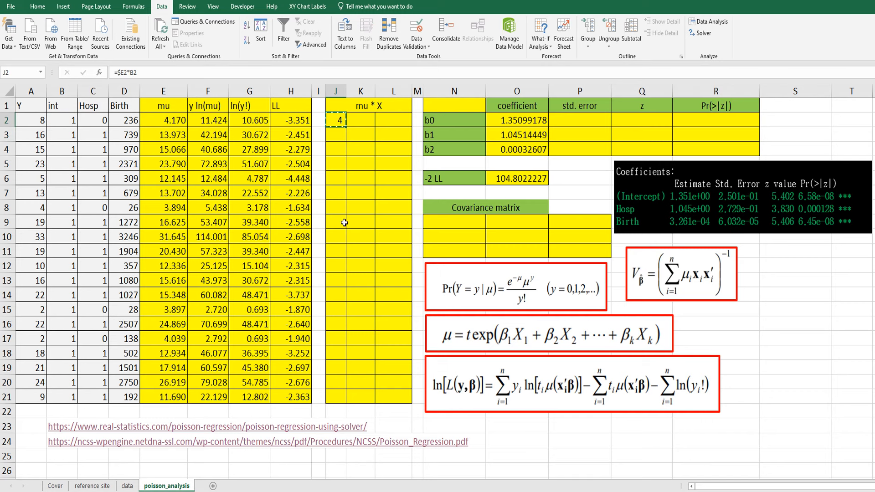
- Fill the mu * X formula from J2 across the whole range J2:L21
{"action": "left_click", "coordinate": [400, 392], "text": "shift"}
{"action": "key", "text": "F2"}
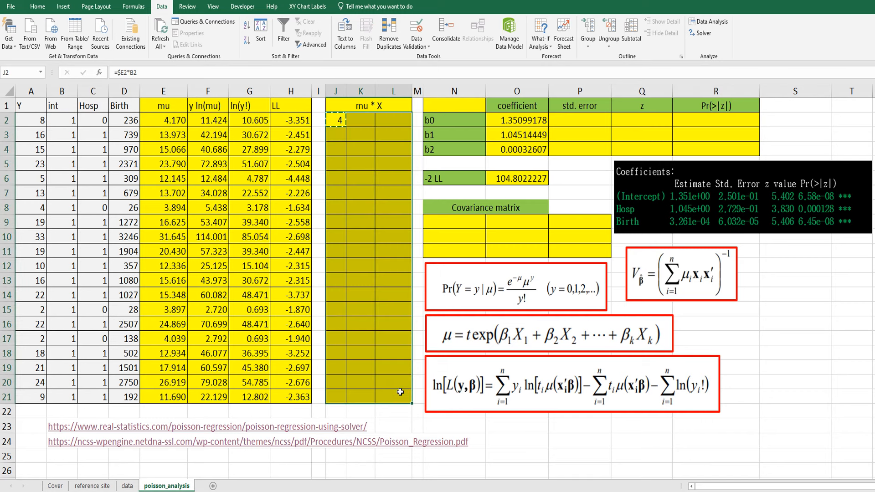
{"action": "key", "text": "ctrl+Return"}
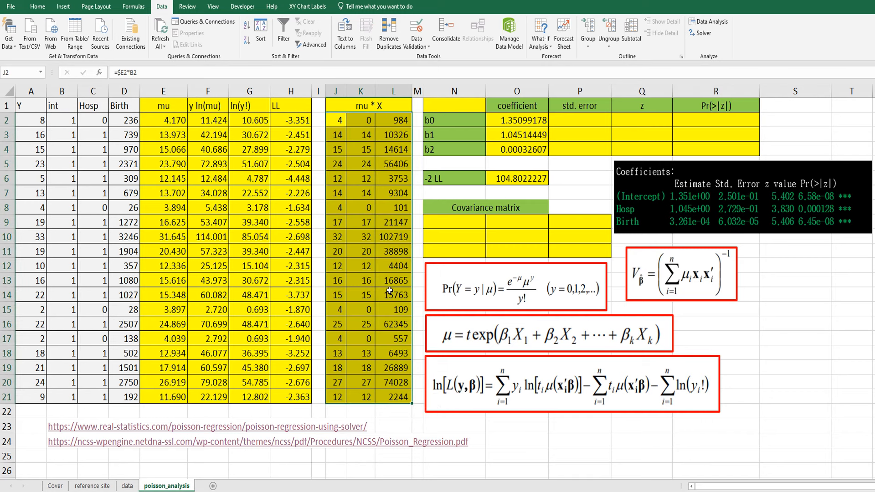
{"action": "left_click", "coordinate": [359, 193]}
- Start a formula across the covariance matrix range N9:P11 as =MMULT(TRANSPOSE(J2:L21),B2:D21), multiplying the transposed mu * X block by X
{"action": "left_click_drag", "start_coordinate": [456, 222], "coordinate": [562, 247]}
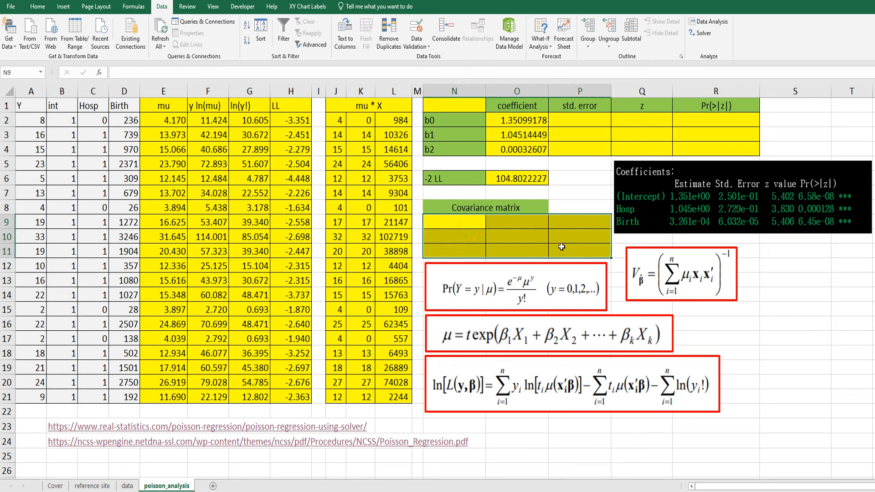
{"action": "type", "text": "="}
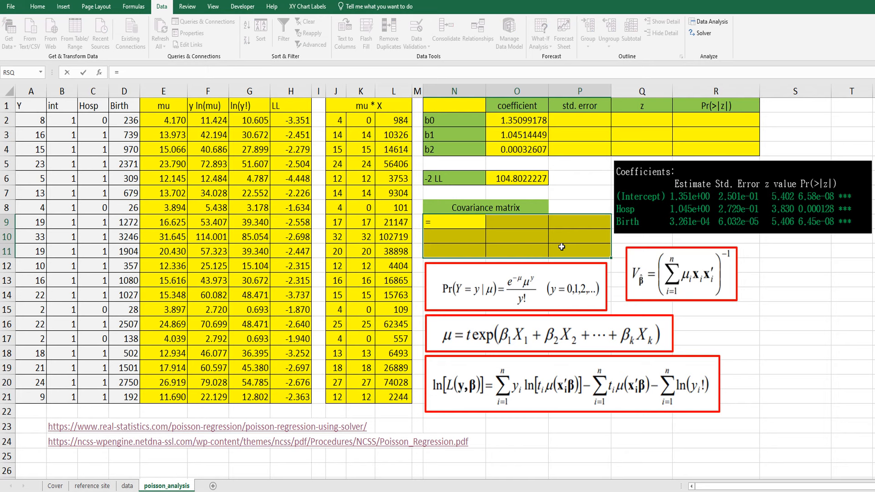
{"action": "type", "text": "mmult(t"}
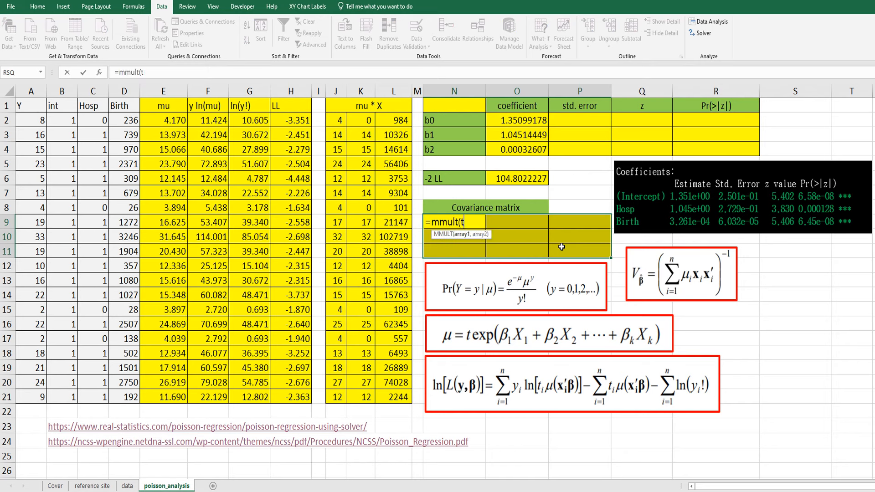
{"action": "type", "text": "ranspose("}
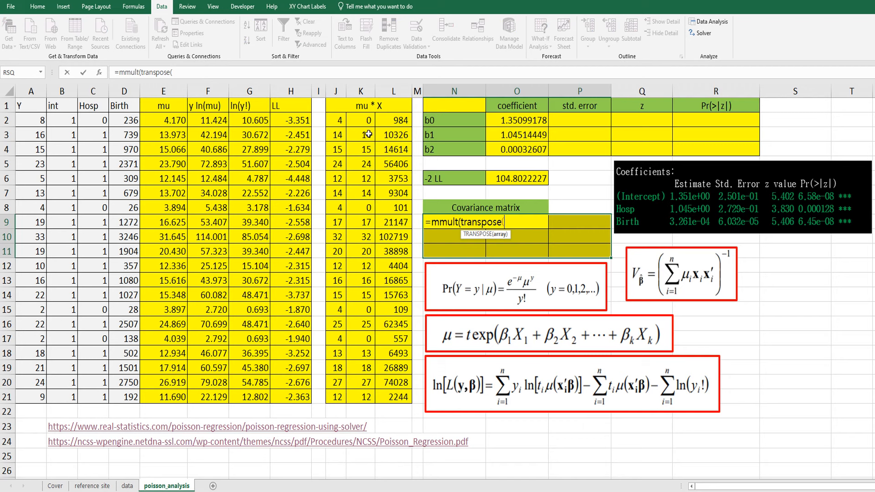
{"action": "left_click_drag", "start_coordinate": [338, 121], "coordinate": [399, 396]}
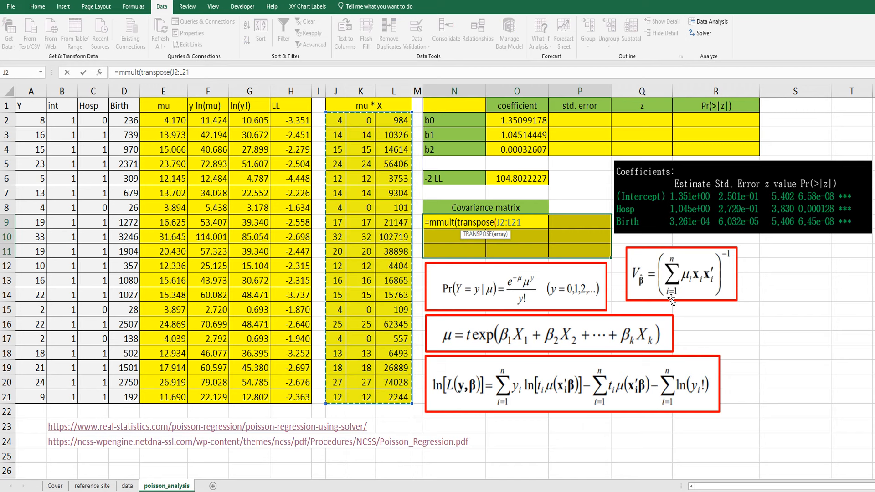
{"action": "type", "text": ")"}
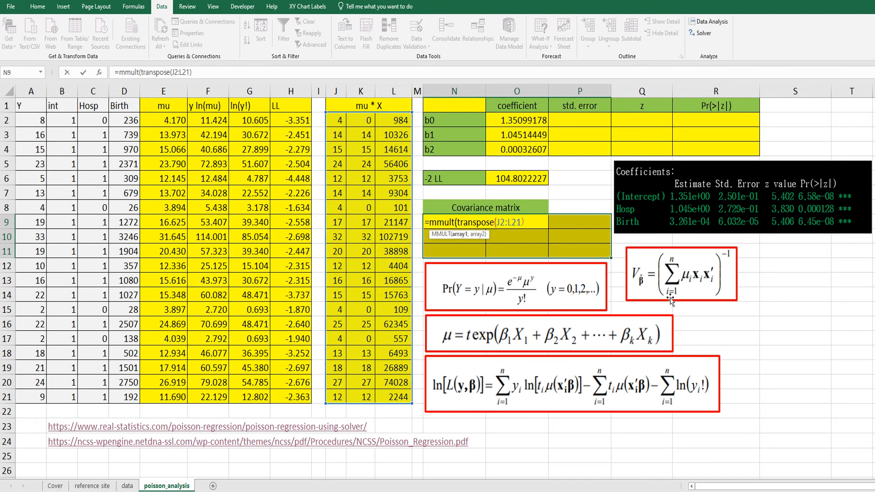
{"action": "type", "text": ","}
{"action": "left_click_drag", "start_coordinate": [66, 121], "coordinate": [123, 396]}
{"action": "type", "text": ")"}
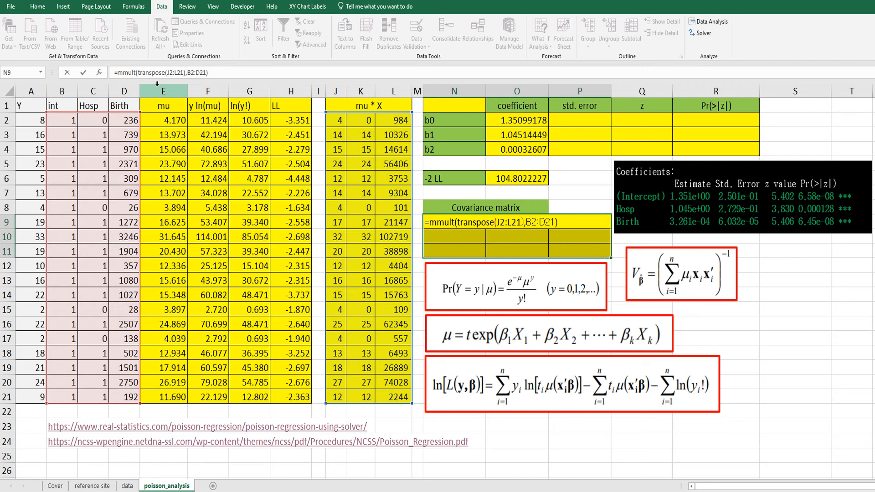
- Wrap the matrix product in MINVERSE and commit =MINVERSE(MMULT(TRANSPOSE(J2:L21),B2:D21)) as an array formula over N9:P11
{"action": "type", "text": "minverse"}
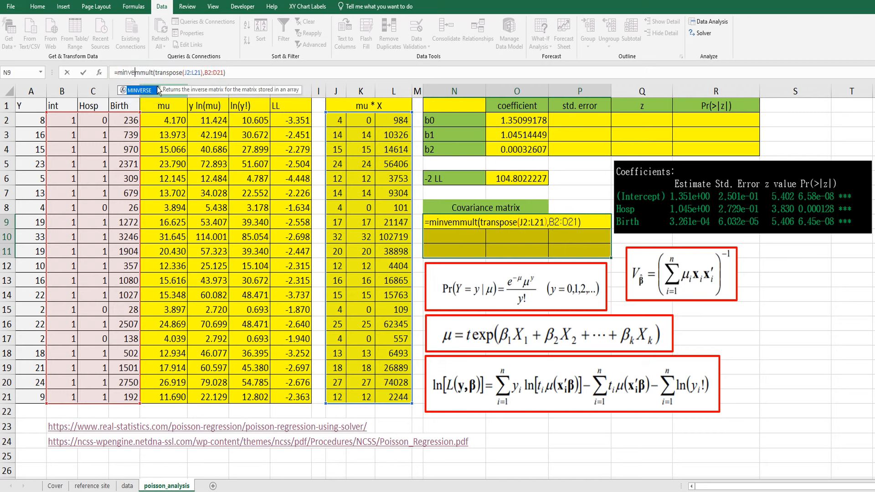
{"action": "type", "text": "("}
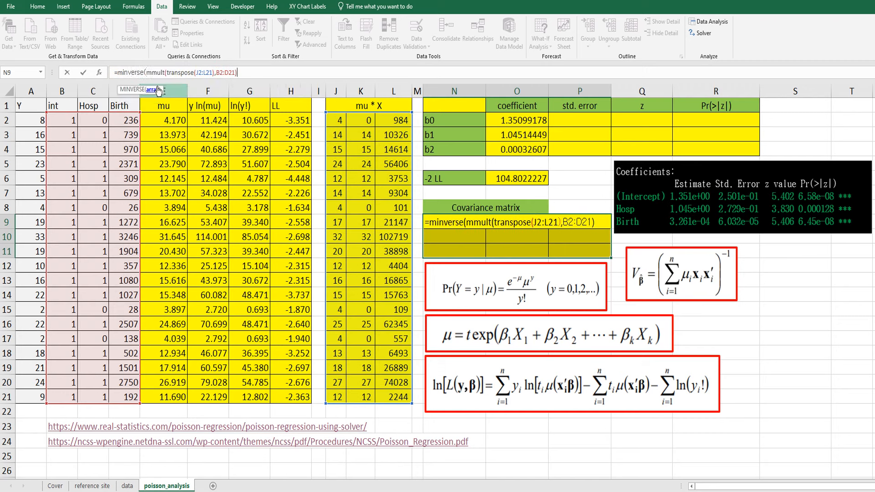
{"action": "type", "text": ")"}
{"action": "key", "text": "ctrl+shift+Return"}
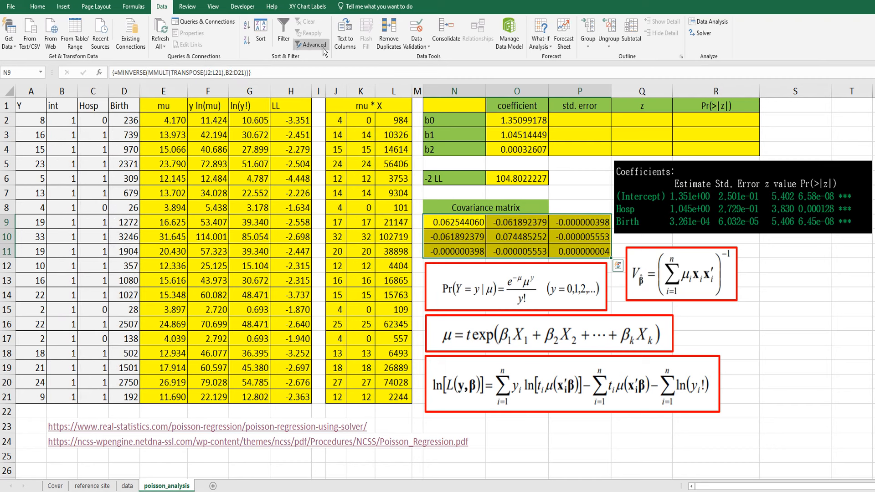
- Compute the standard error of b0 in P2 as =SQRT(N9), from the first diagonal element of the covariance matrix
{"action": "left_click", "coordinate": [570, 121]}
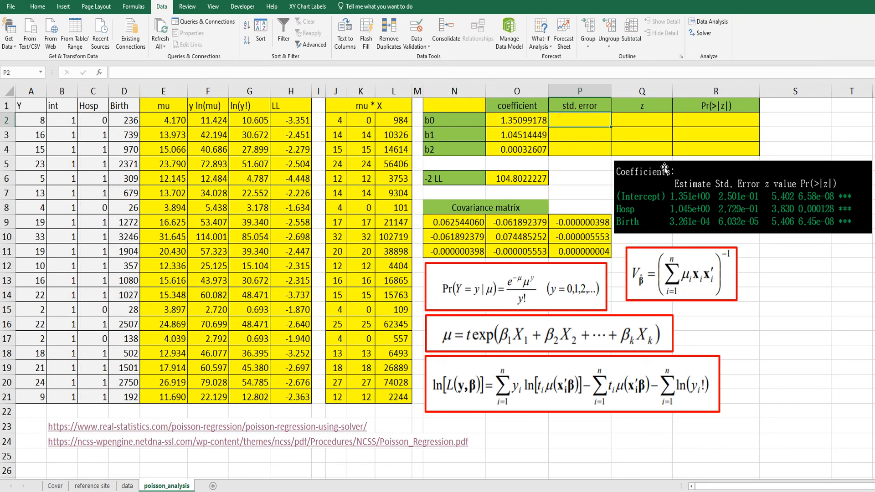
{"action": "type", "text": "=sqrt("}
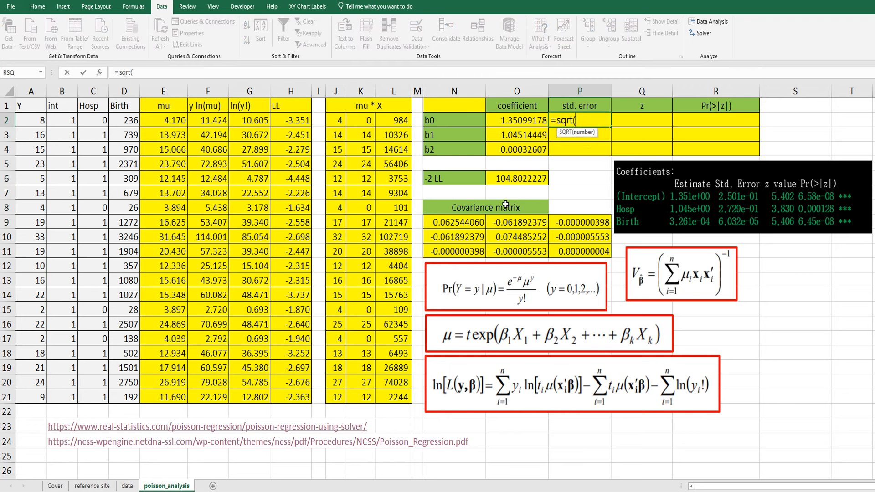
{"action": "left_click", "coordinate": [469, 222]}
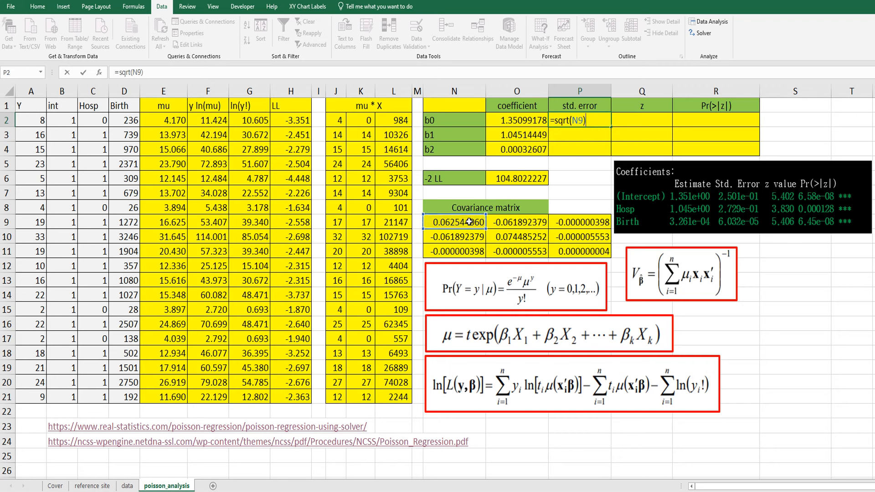
{"action": "key", "text": "Return"}
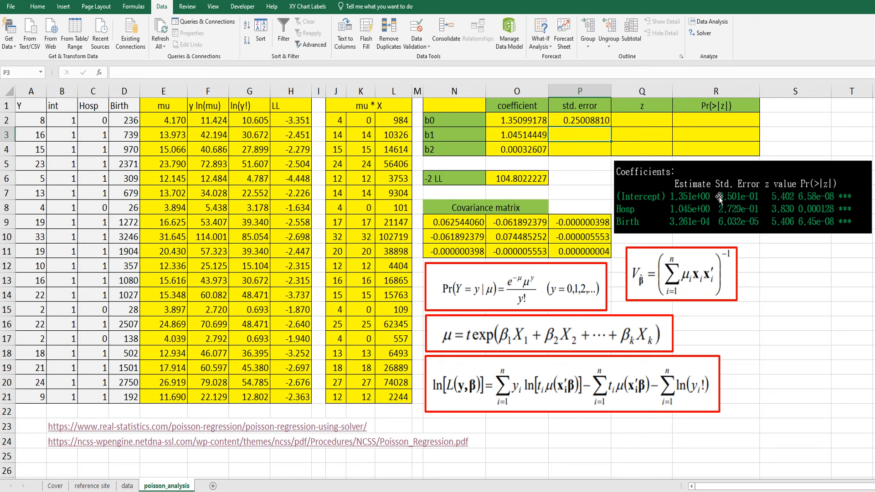
- Compute the standard error of b1 in P3 as =SQRT(O10), from the second diagonal element of the covariance matrix
{"action": "type", "text": "=sq"}
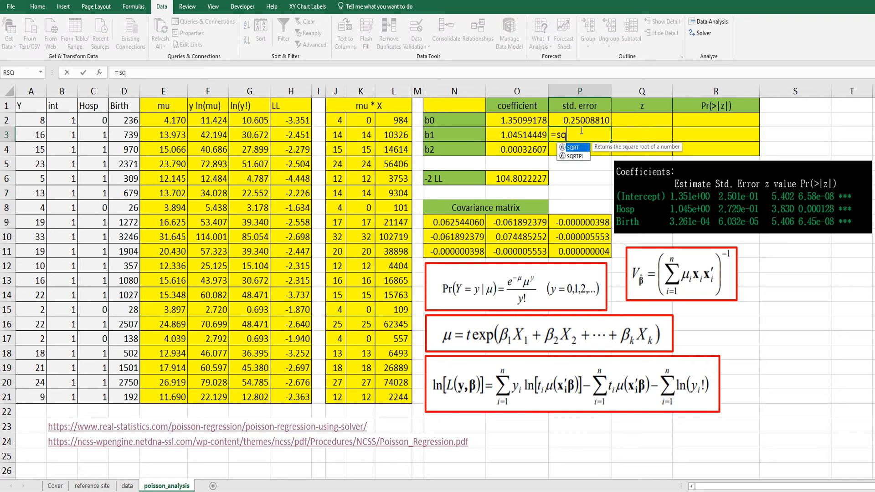
{"action": "type", "text": "rt("}
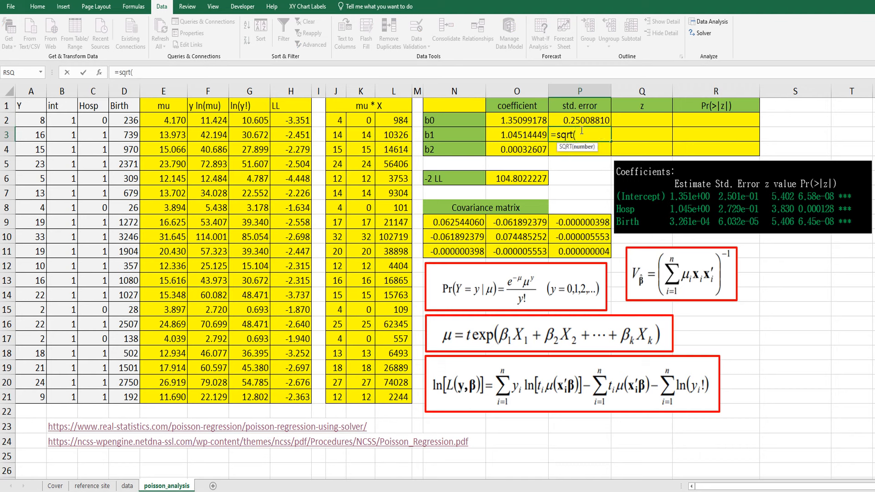
{"action": "left_click", "coordinate": [516, 234]}
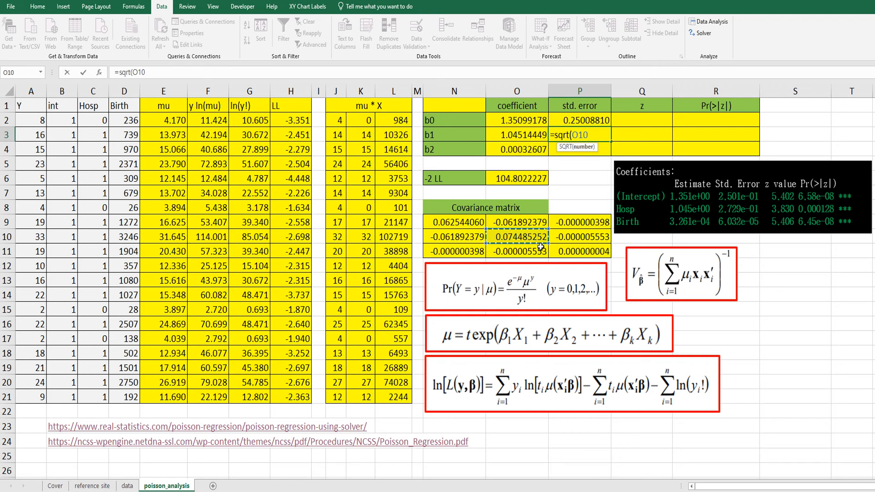
{"action": "key", "text": "Return"}
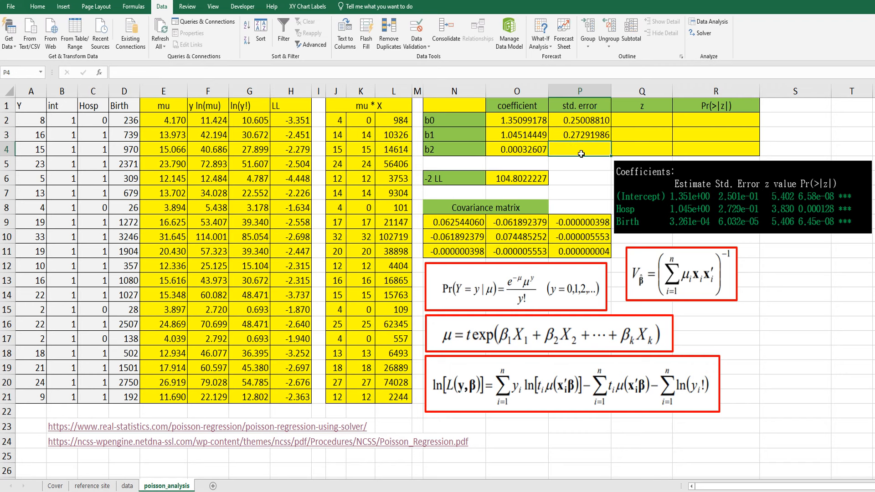
- Compute the standard error of b2 in P4 as =SQRT(P11), from the third diagonal element of the covariance matrix
{"action": "type", "text": "=sqrt"}
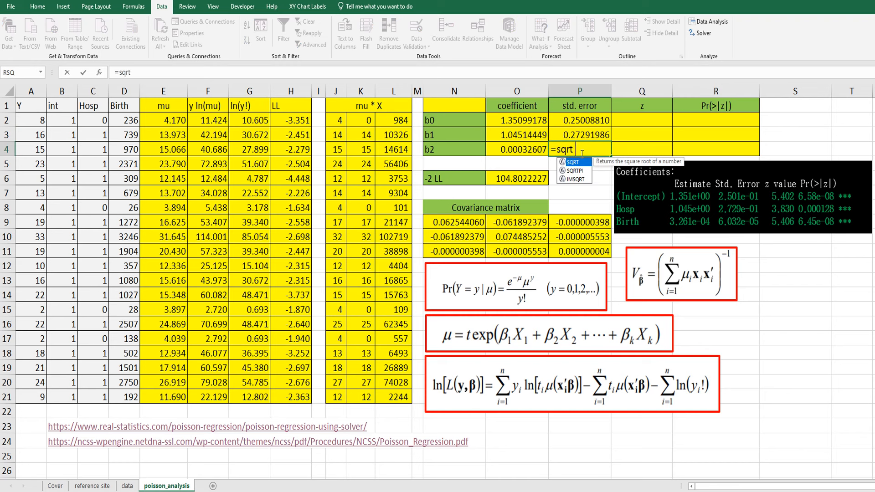
{"action": "type", "text": "("}
{"action": "left_click", "coordinate": [585, 252]}
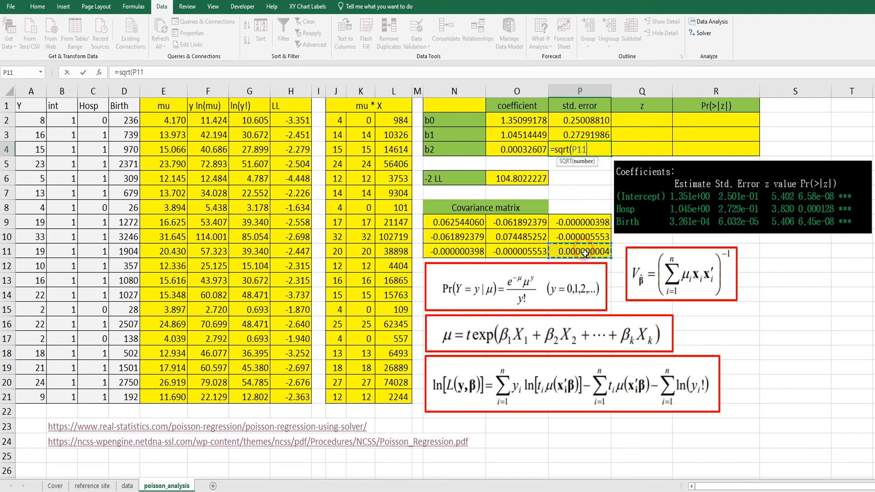
{"action": "type", "text": ")"}
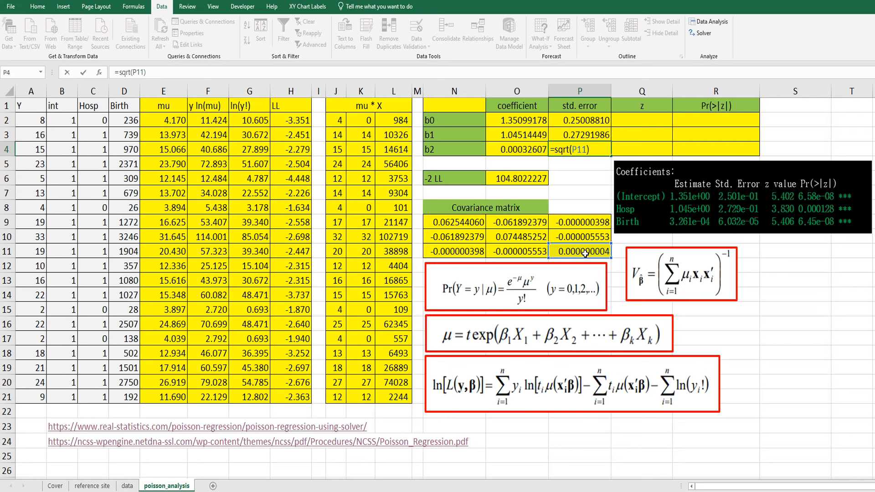
{"action": "key", "text": "Return"}
{"action": "key", "text": "Up"}
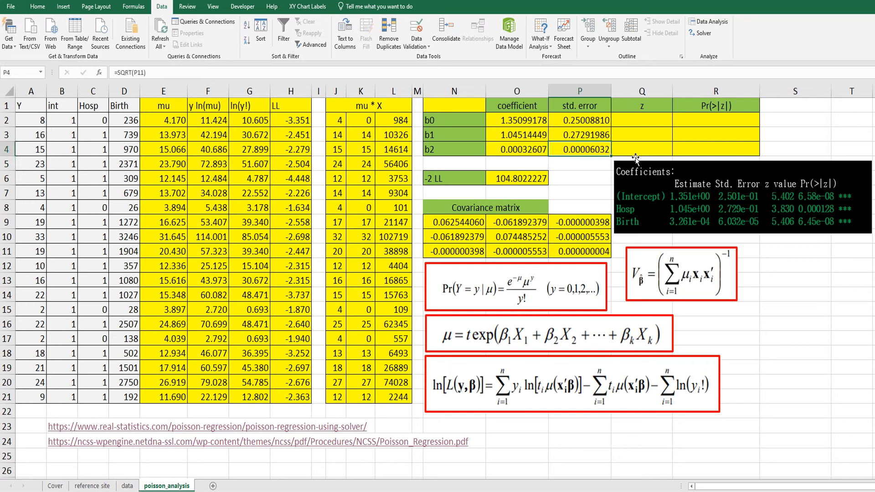
- Enter the z statistic for b0 in Q2 as =O2/P2, dividing the coefficient by its standard error
{"action": "left_click", "coordinate": [640, 119]}
{"action": "type", "text": "="}
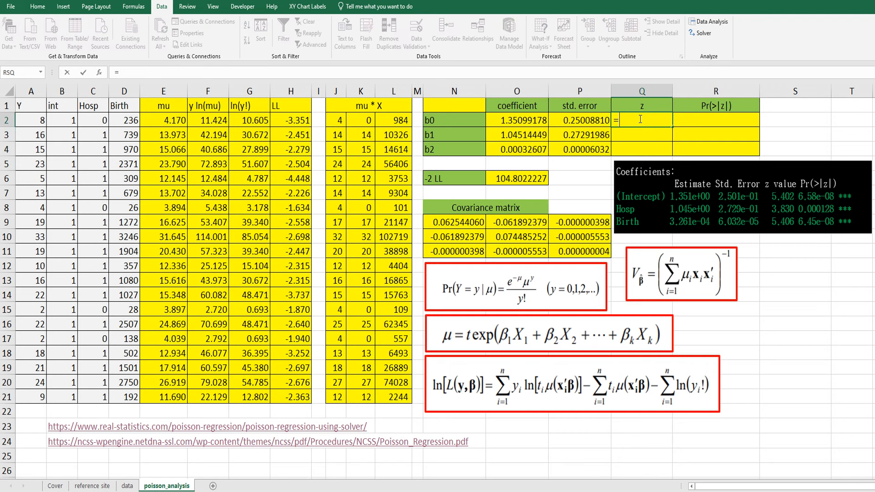
{"action": "key", "text": "Left"}
{"action": "key", "text": "Left"}
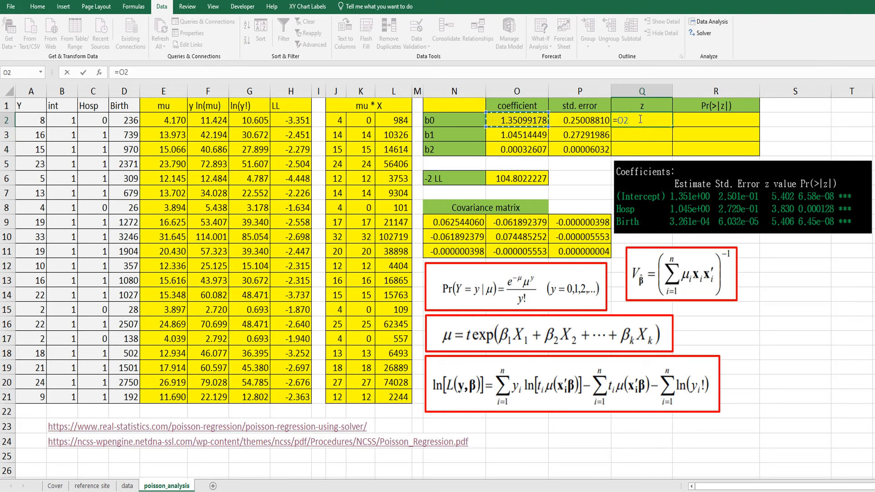
{"action": "type", "text": "/"}
{"action": "key", "text": "Left"}
{"action": "key", "text": "Return"}
- Copy the z formula from Q2 down to Q4 for b1 and b2
{"action": "left_click", "coordinate": [640, 119]}
{"action": "key", "text": "ctrl+c"}
{"action": "left_click", "coordinate": [655, 147], "text": "shift"}
{"action": "key", "text": "ctrl+v"}
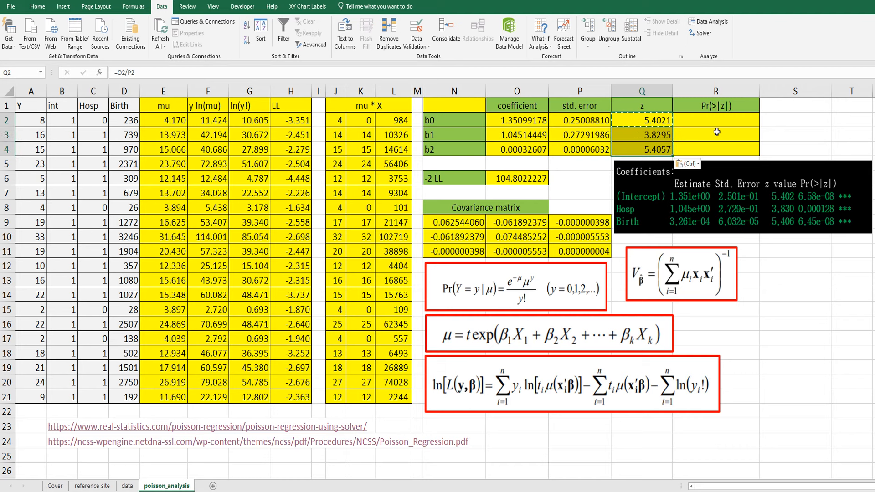
{"action": "key", "text": "Escape"}
- Enter the two-sided p-value in R2 as =2*(1-NORM.S.DIST(Q2,TRUE)) and fill it down to R4
{"action": "left_click", "coordinate": [715, 119]}
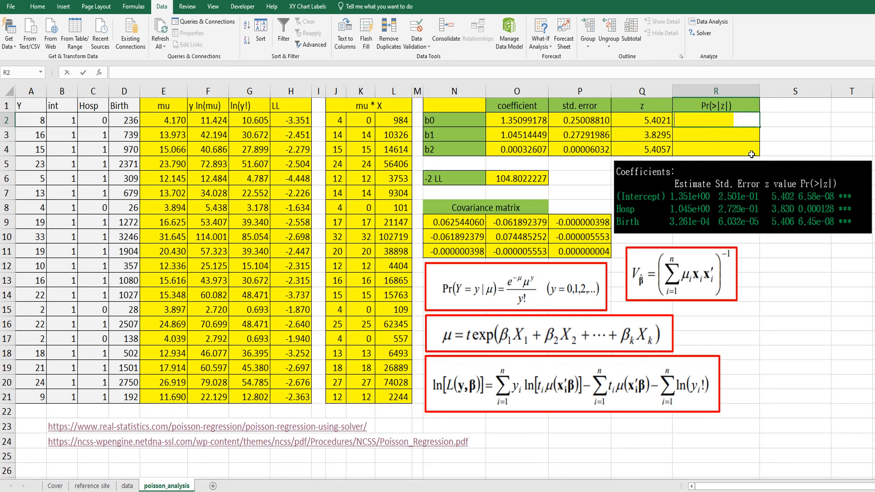
{"action": "type", "text": "="}
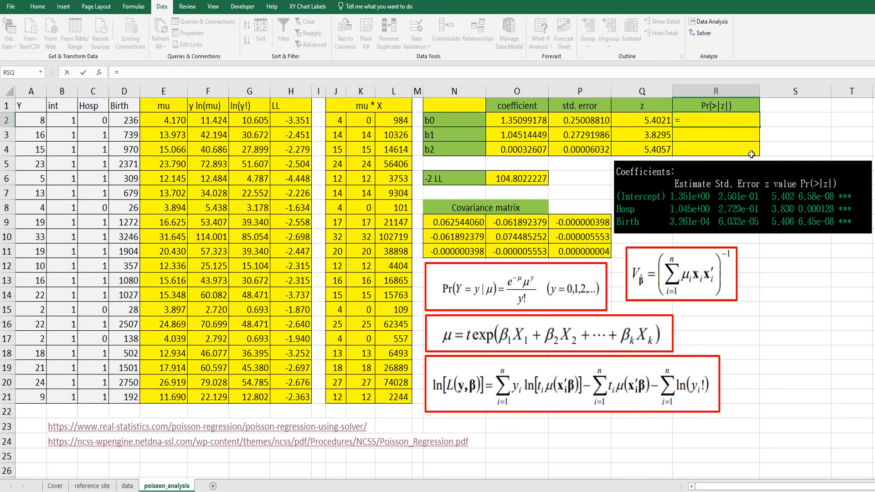
{"action": "type", "text": "2*(1-norm.s.dist("}
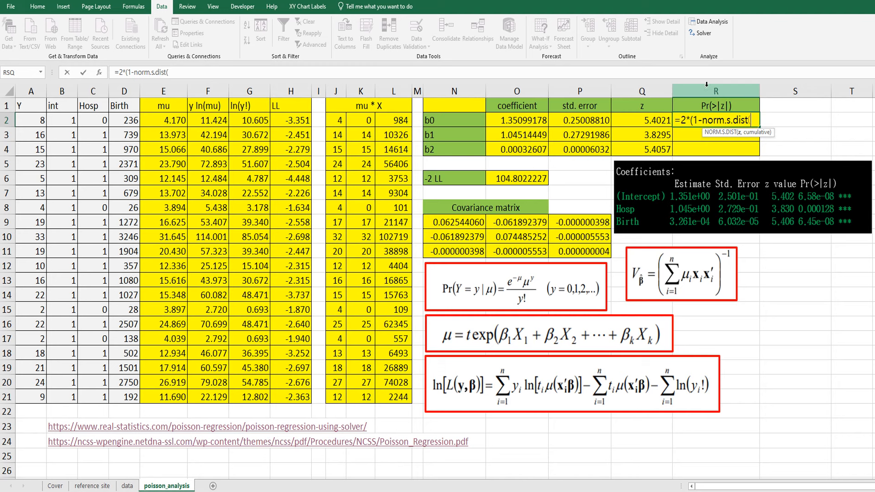
{"action": "left_click", "coordinate": [655, 120]}
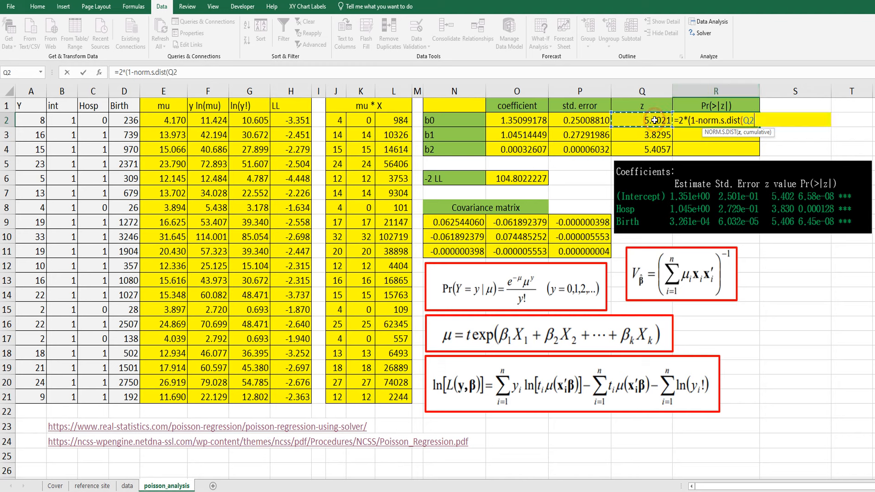
{"action": "type", "text": ",tr"}
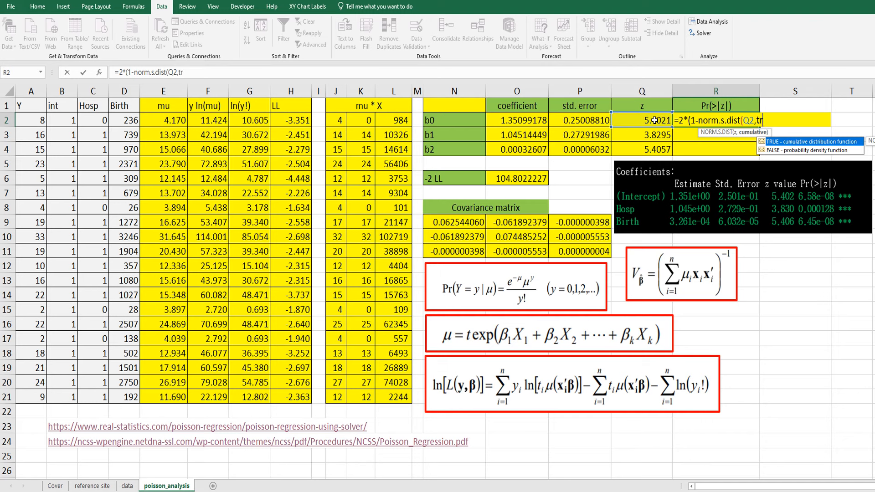
{"action": "type", "text": "ue)"}
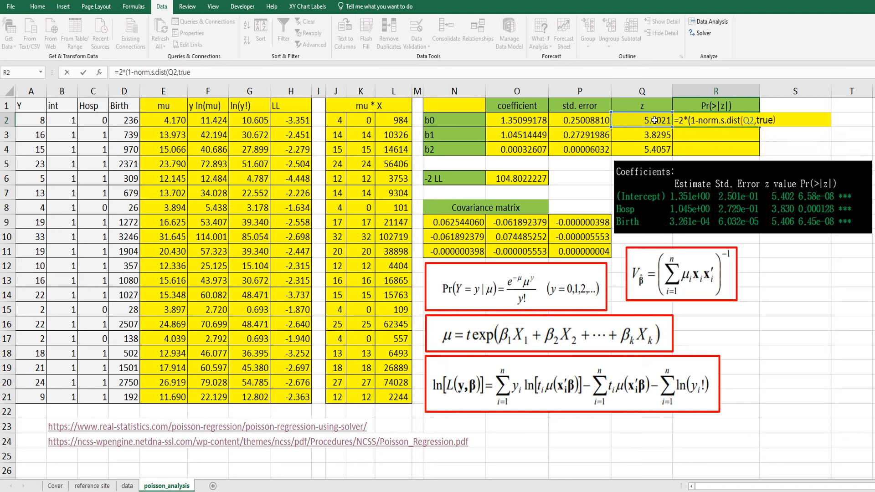
{"action": "key", "text": "ctrl+Return"}
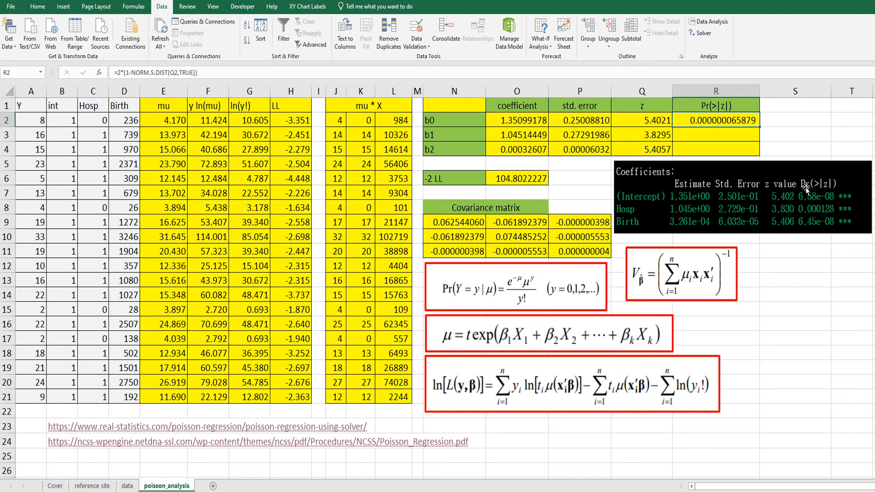
{"action": "left_click_drag", "start_coordinate": [760, 130], "coordinate": [760, 157]}
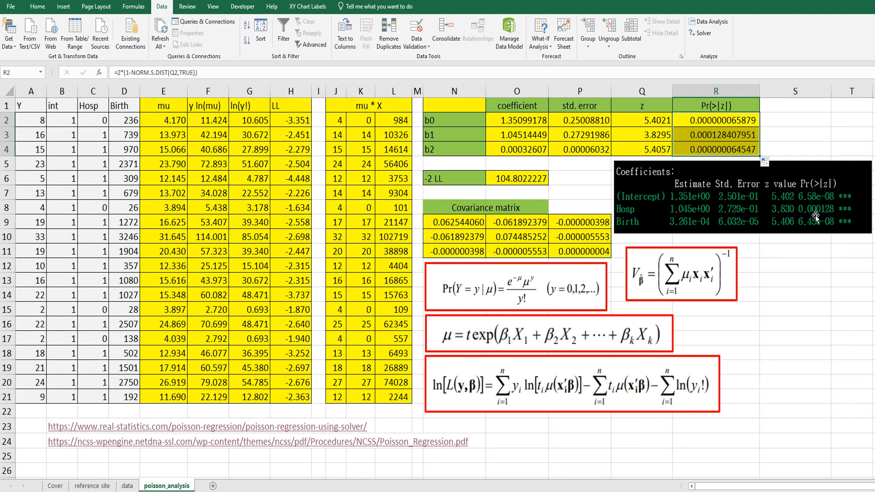
{"action": "left_click", "coordinate": [789, 126]}
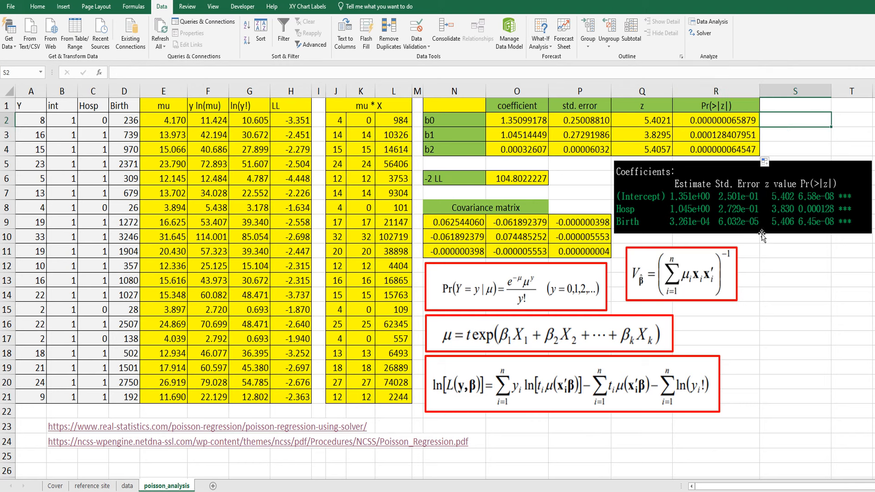